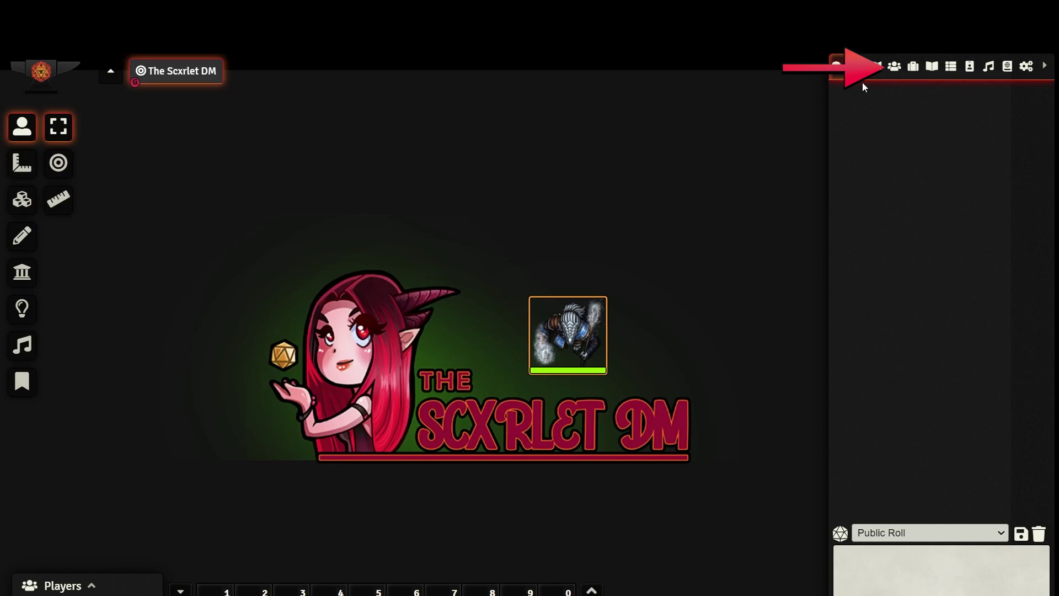
- Open Akra's character sheet from the Player Characters folder, close it, and reopen it from Akra's token in the scene
click(895, 67)
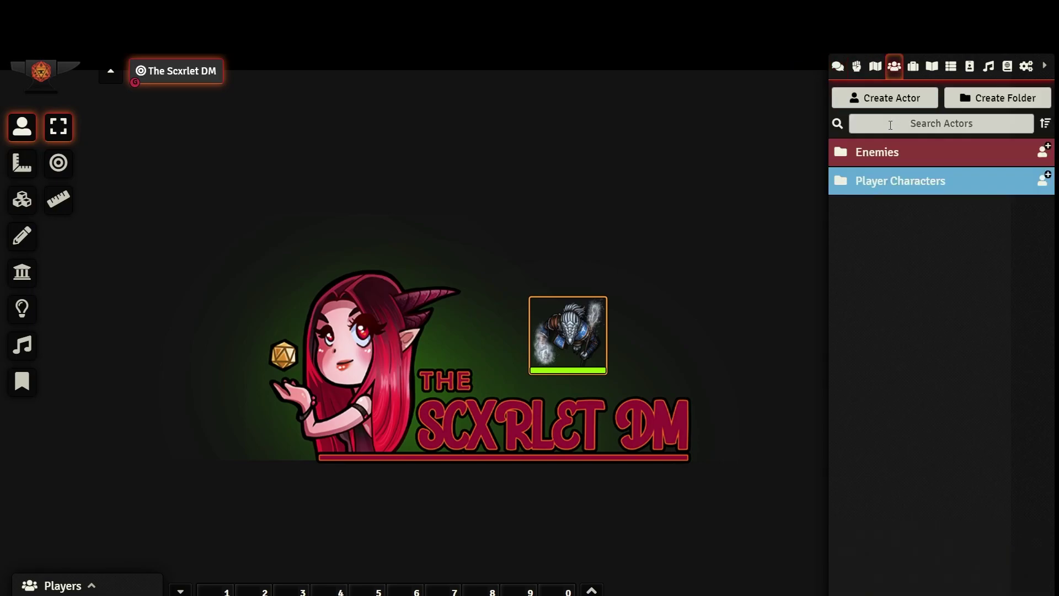
click(886, 179)
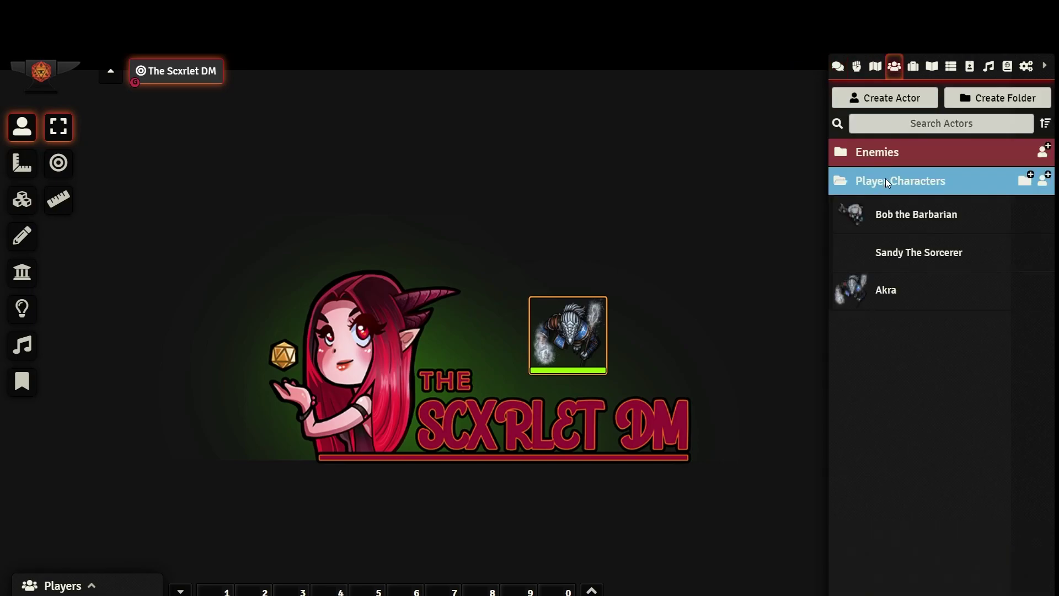
click(885, 292)
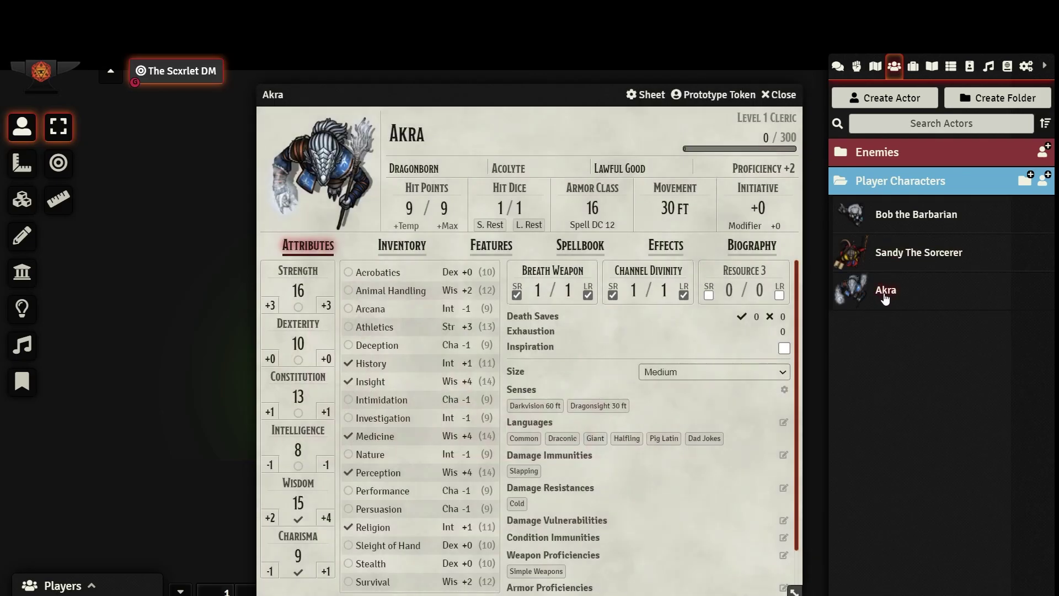
click(782, 92)
double_click(576, 345)
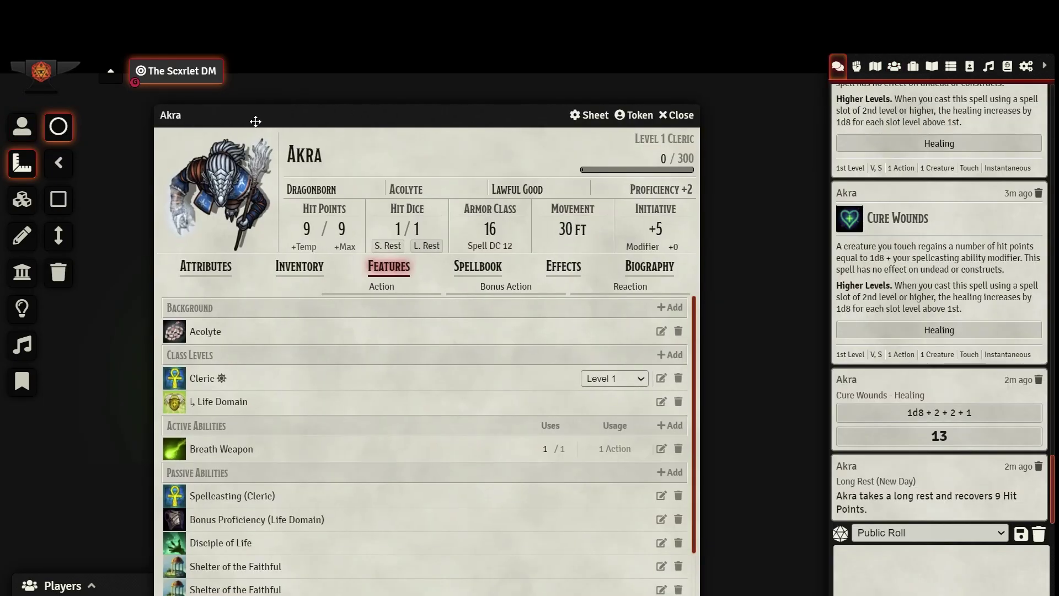
- Collapse and restore Akra's sheet window, and move it slightly higher on the canvas
double_click(255, 121)
double_click(235, 118)
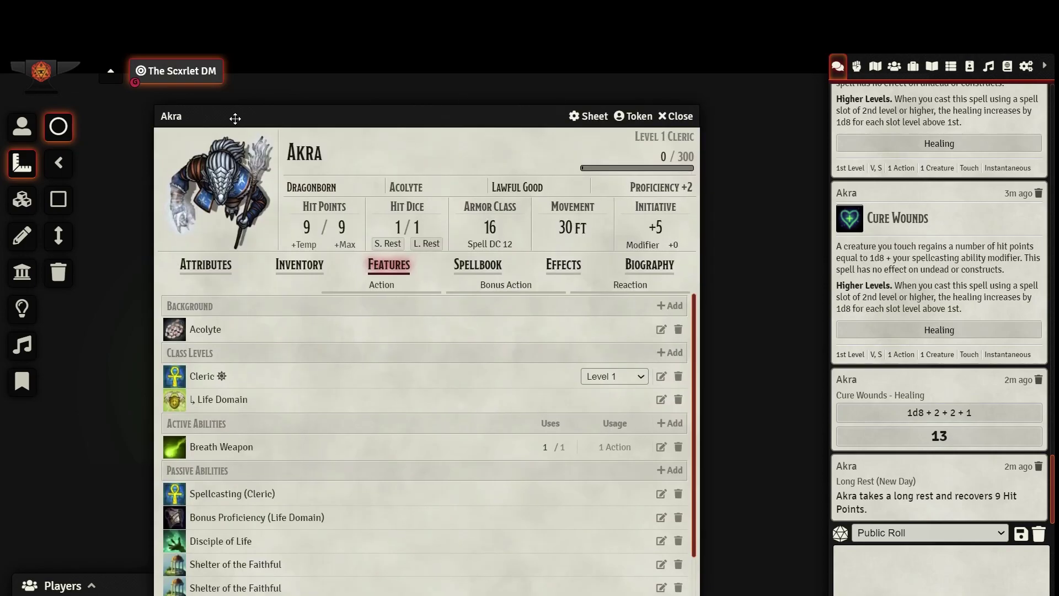
drag(280, 121, 279, 107)
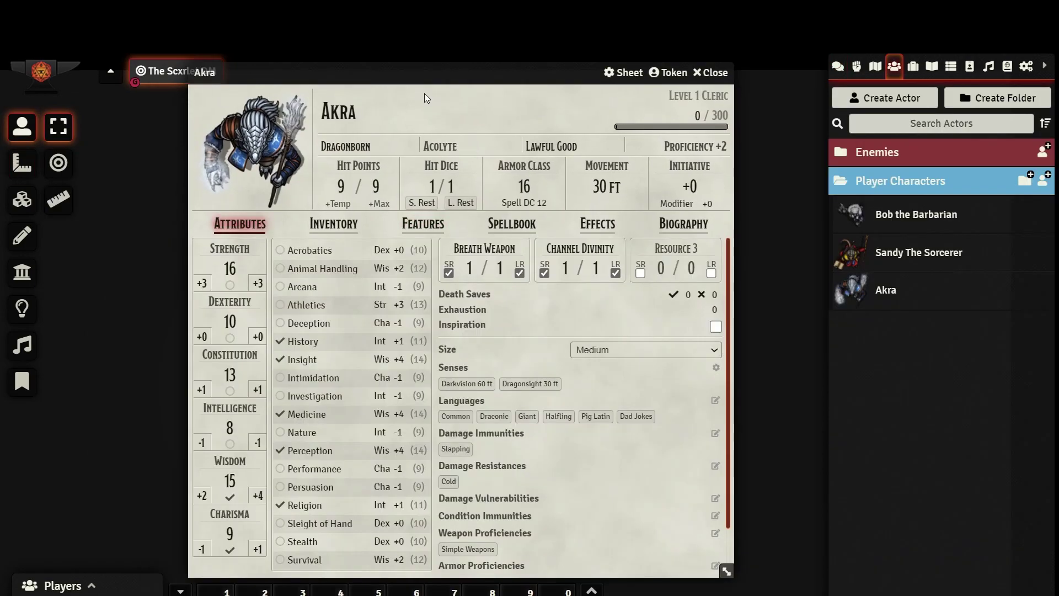
- Look through the Inventory, Features and Spellbook sections of Akra's sheet, and return to Attributes
click(339, 225)
click(425, 231)
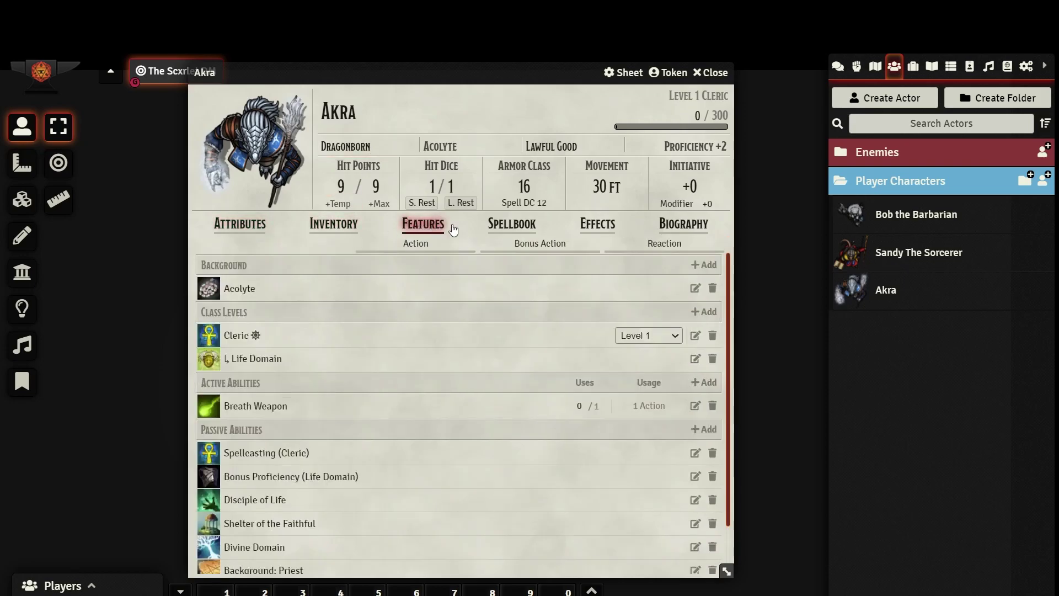
click(507, 230)
click(246, 224)
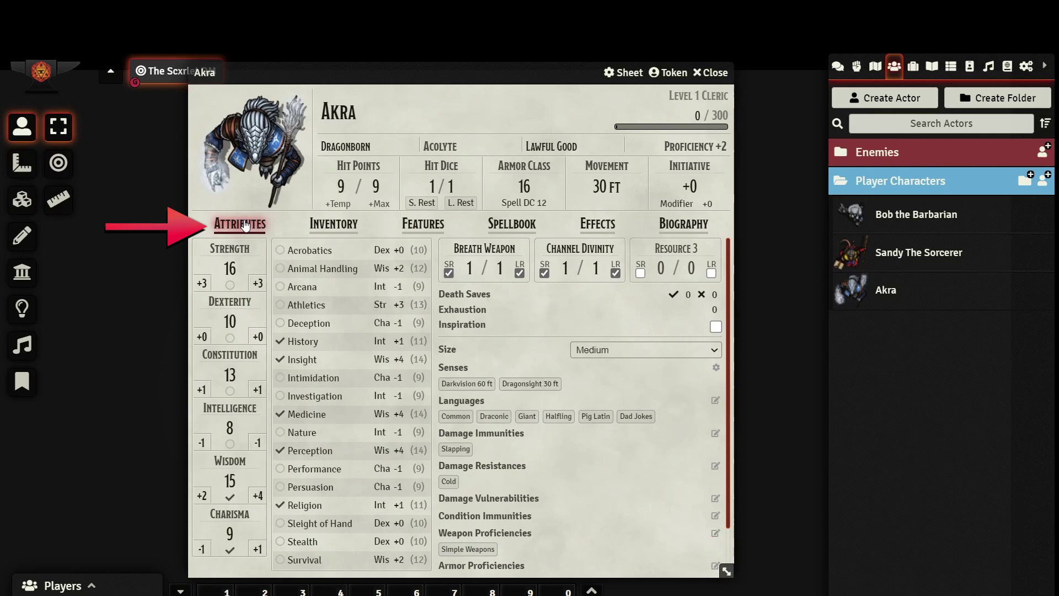
- Examine the editable name, movement speed settings and hit point fields on Akra's sheet
click(455, 100)
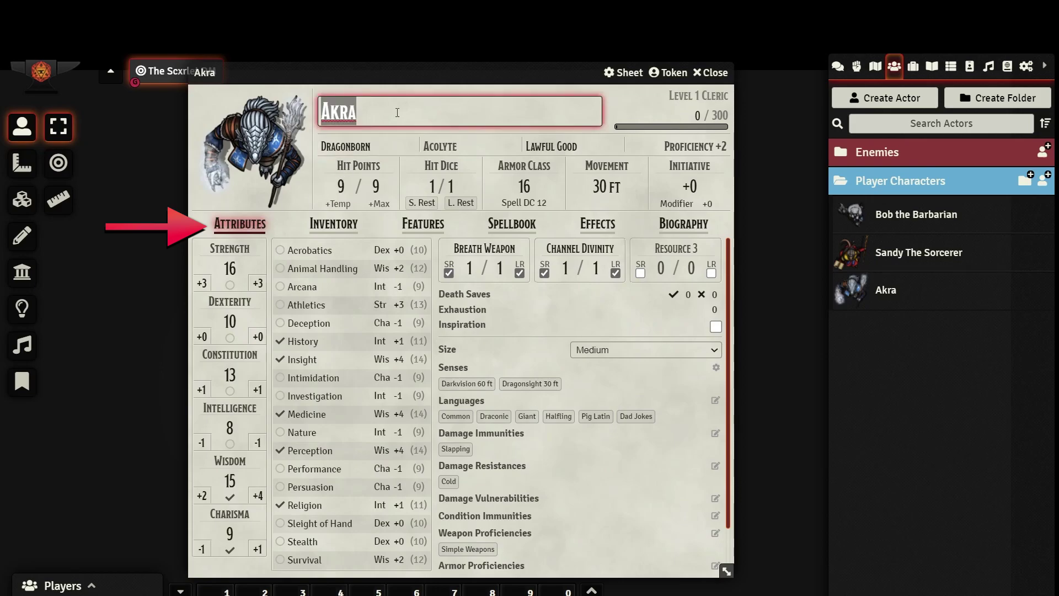
click(643, 168)
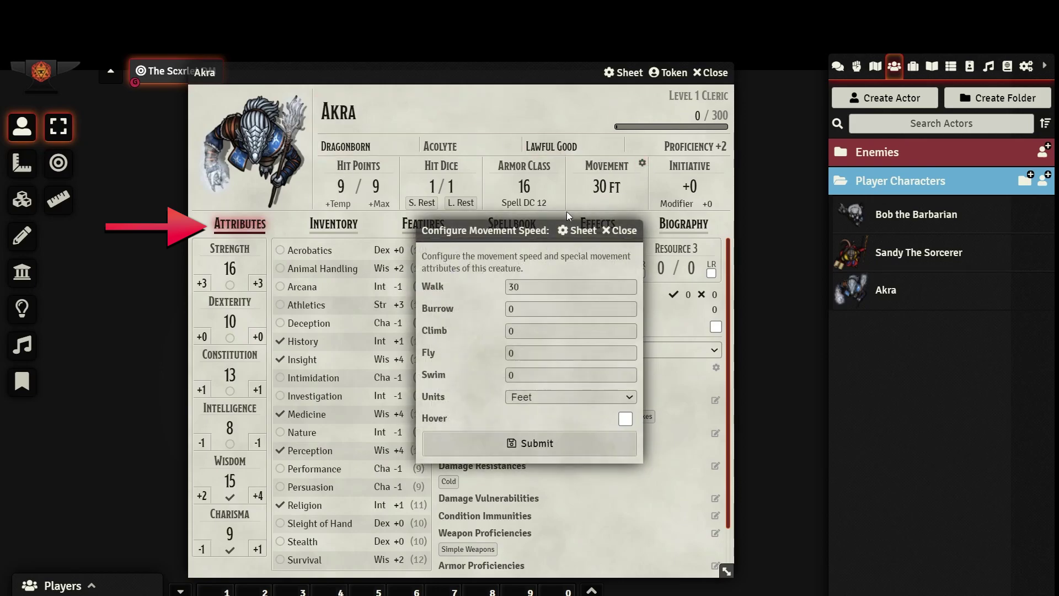
click(618, 232)
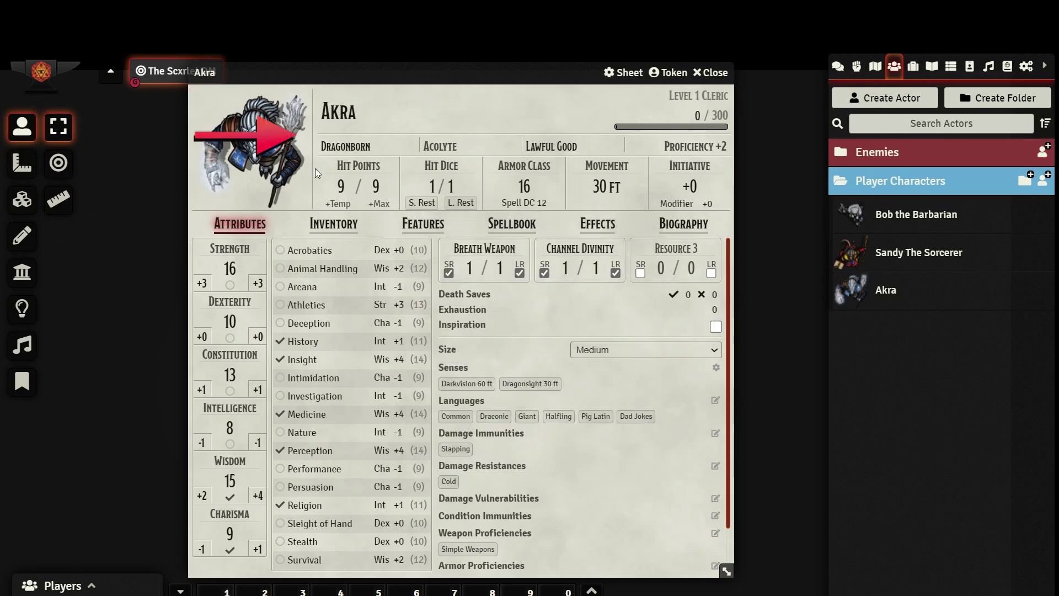
click(371, 106)
click(341, 186)
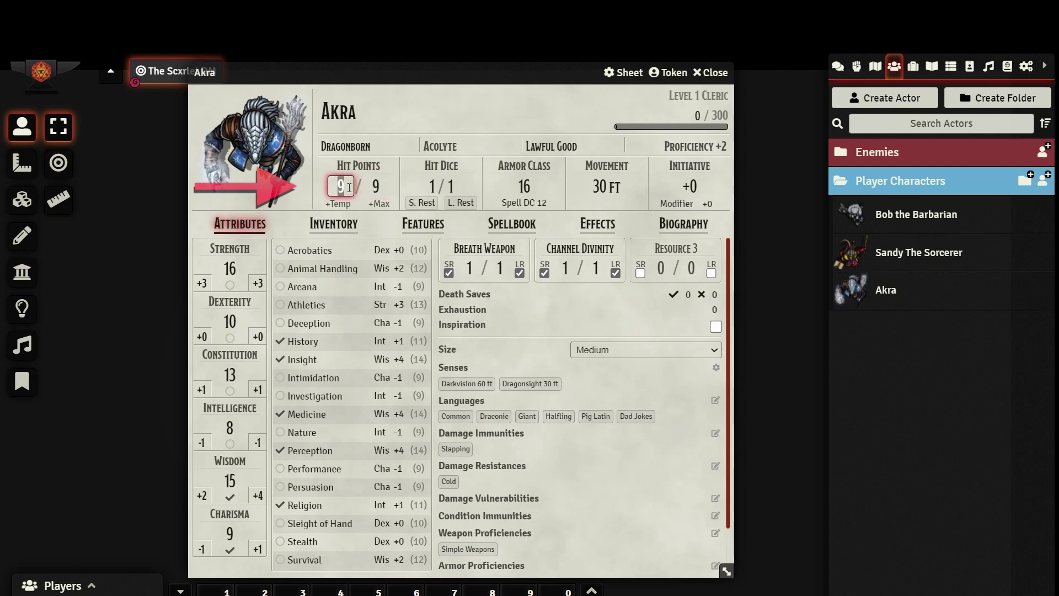
click(394, 186)
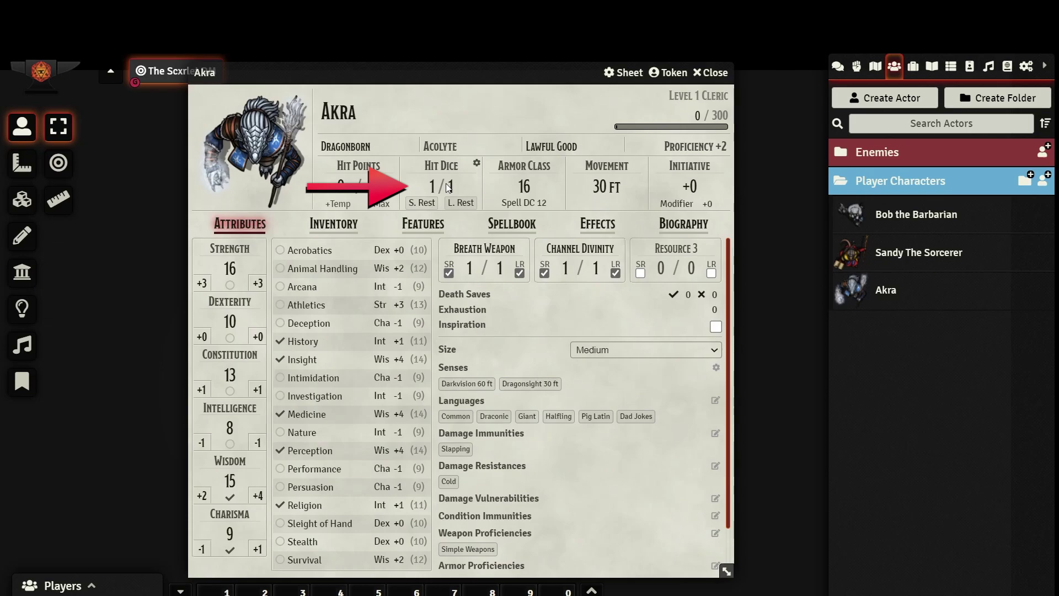
- Make a public roll of Akra's Cleric d8 hit die, and undo the change to the remaining hit dice
click(477, 163)
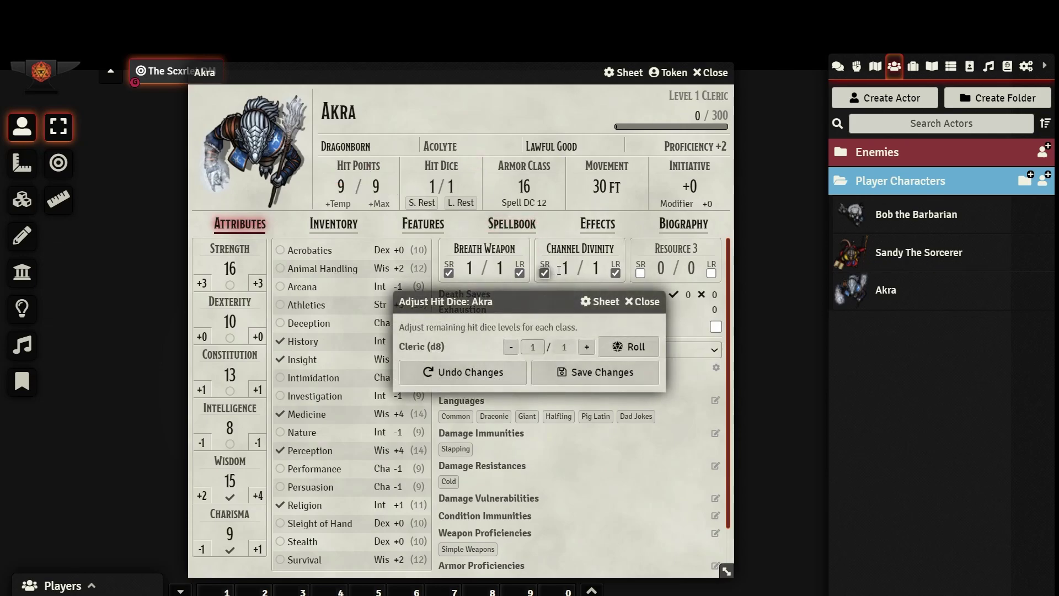
click(630, 350)
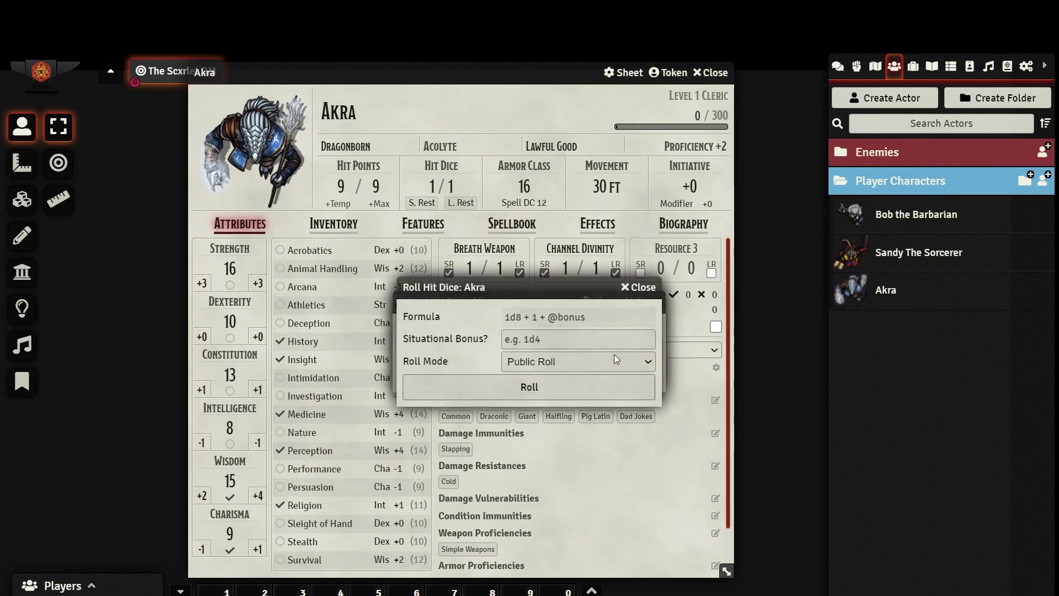
click(553, 390)
click(462, 372)
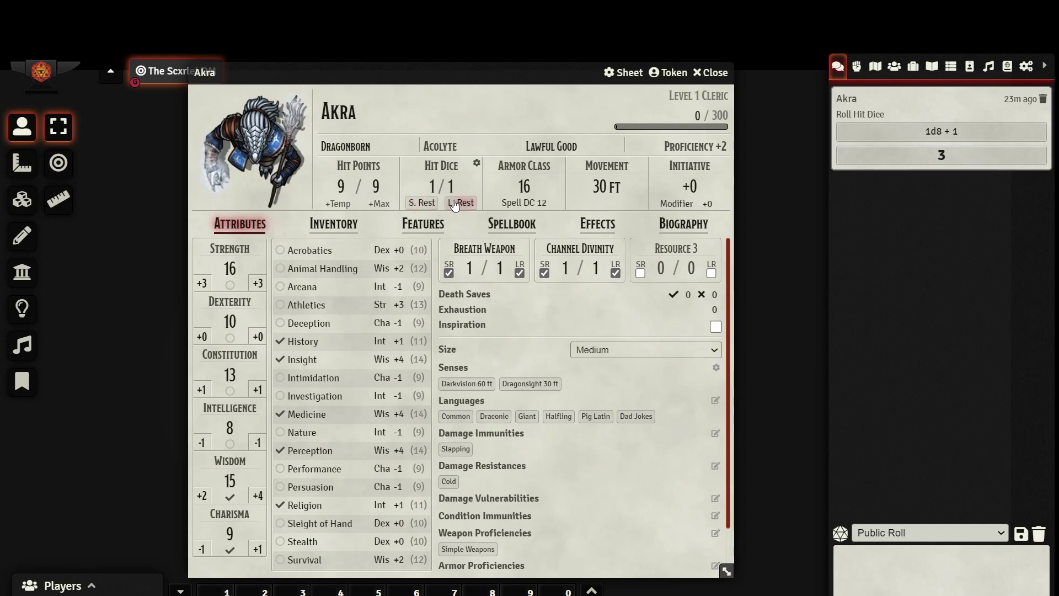
- Take a short rest for Akra that spends the d8 hit die, and a long rest marked as a new day
click(422, 204)
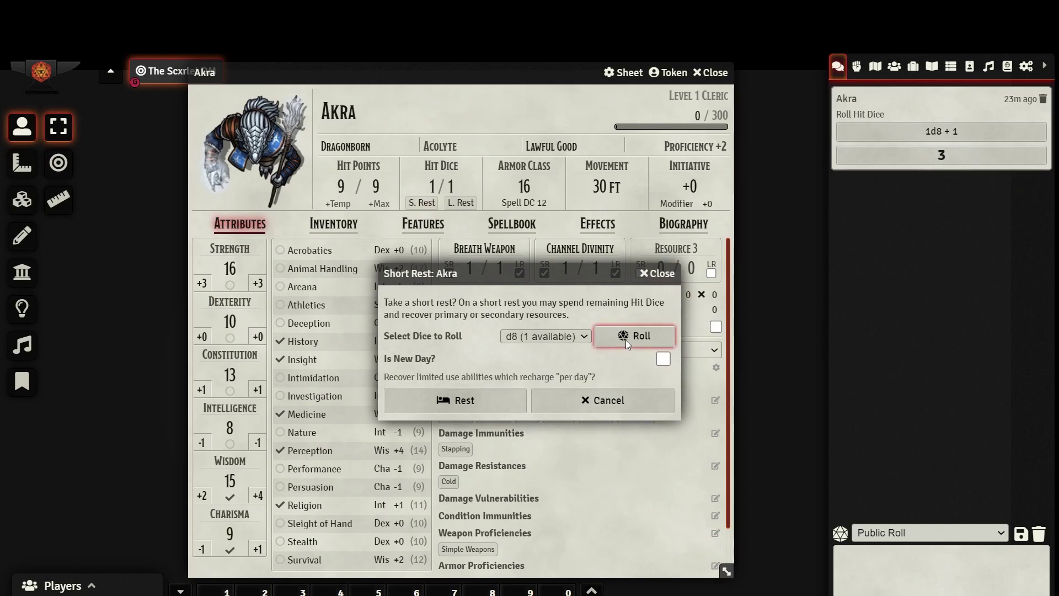
click(663, 359)
click(456, 400)
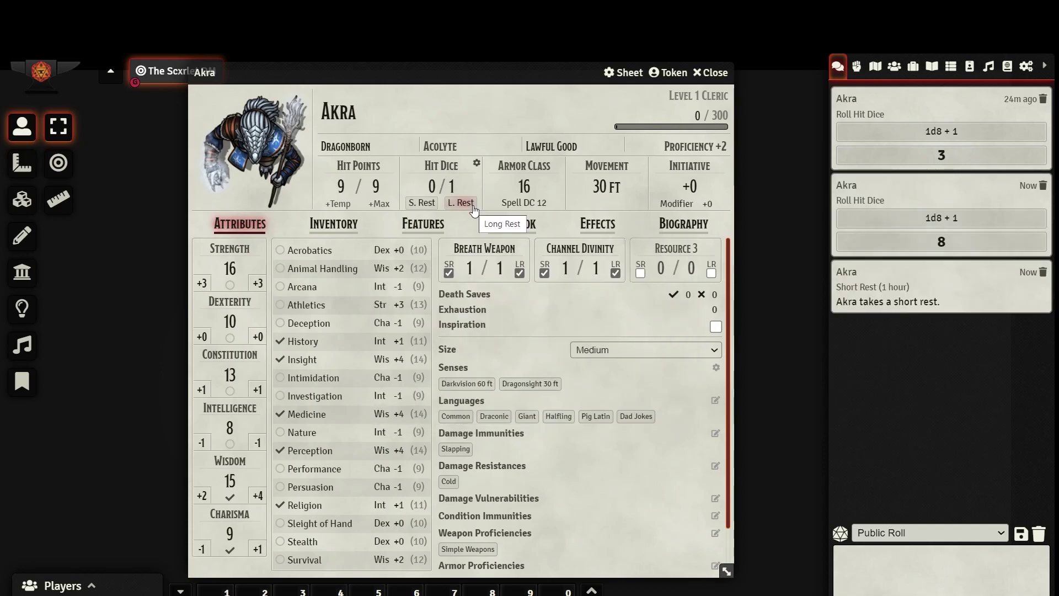
click(461, 203)
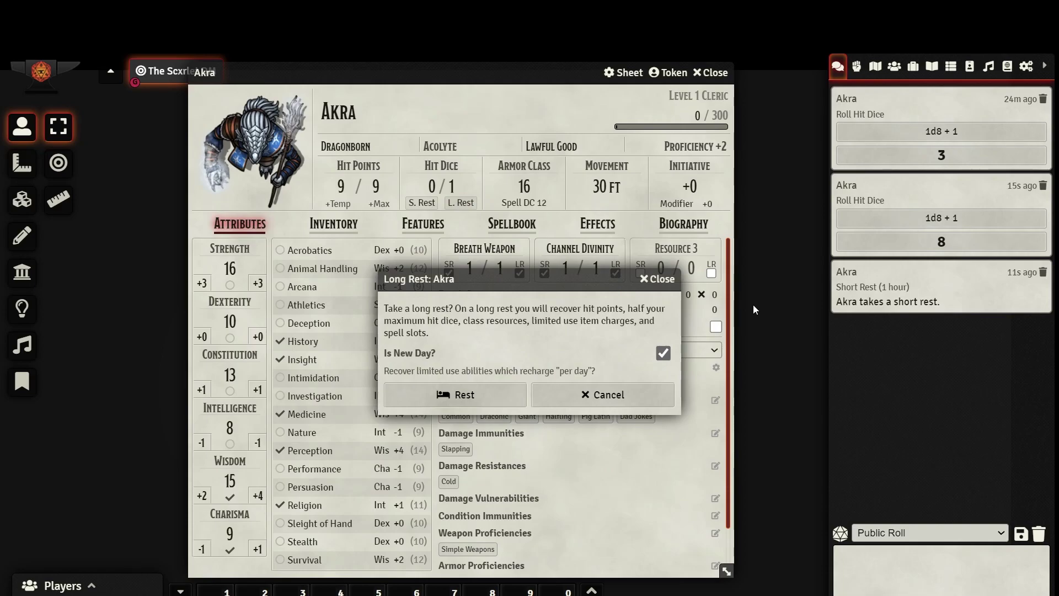
click(494, 395)
- Review the armor class calculation options for Akra and update it with Equipped Armor selected
mouse_move(552, 195)
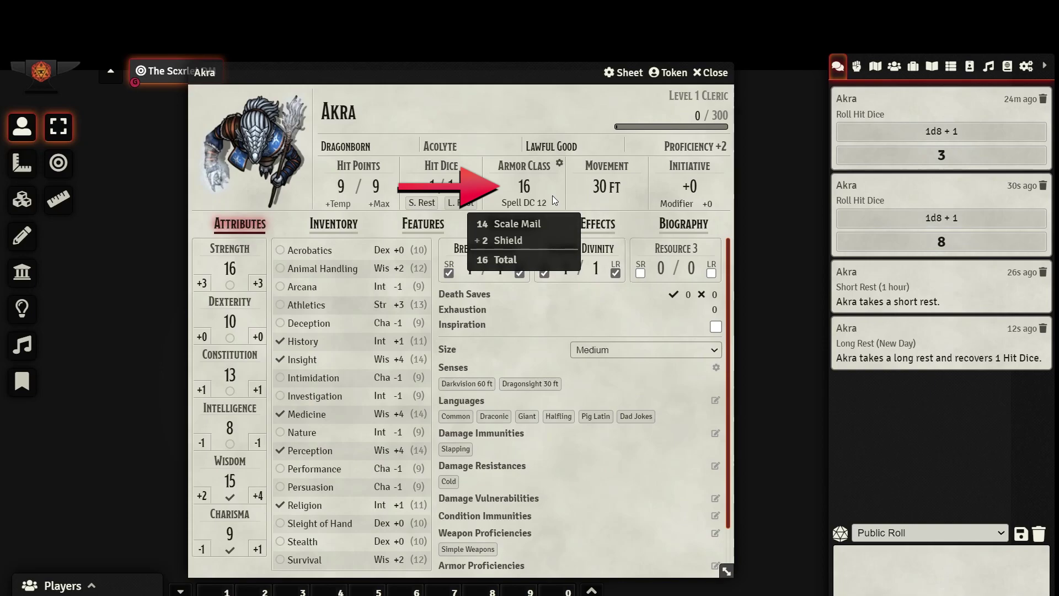
click(560, 169)
click(557, 342)
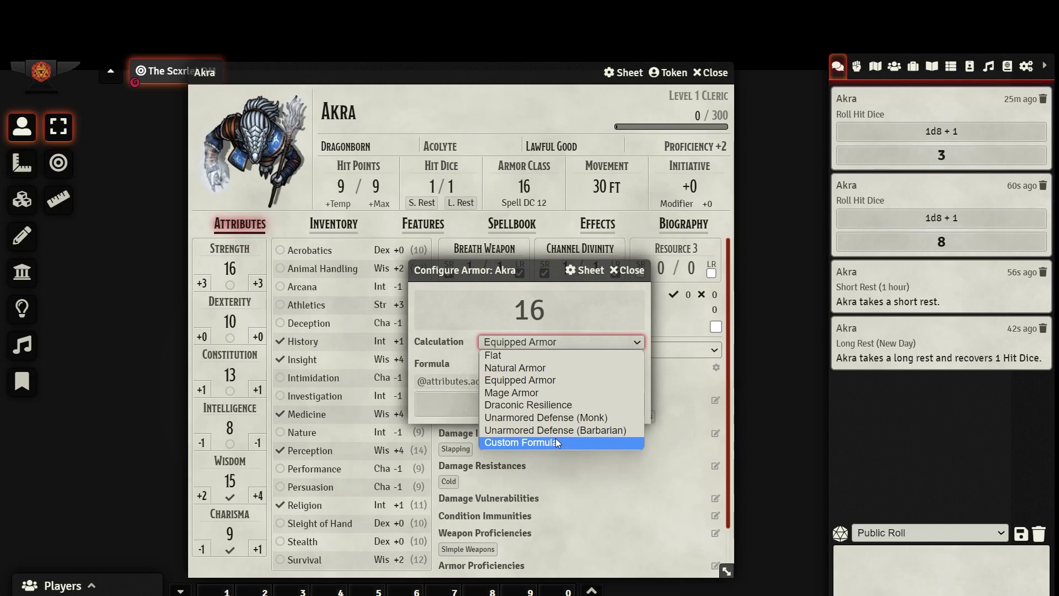
click(541, 380)
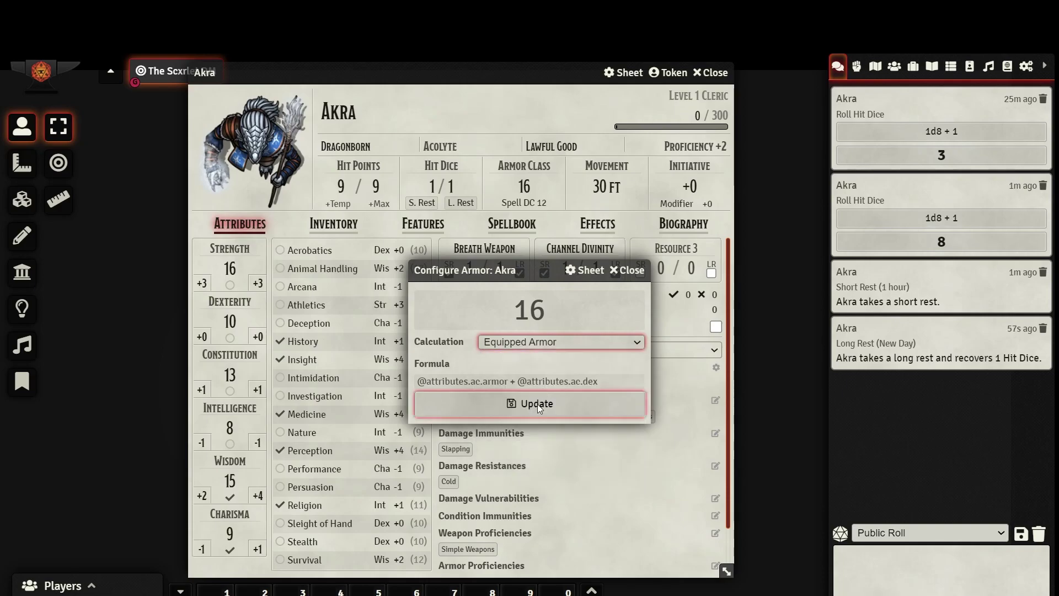
click(538, 405)
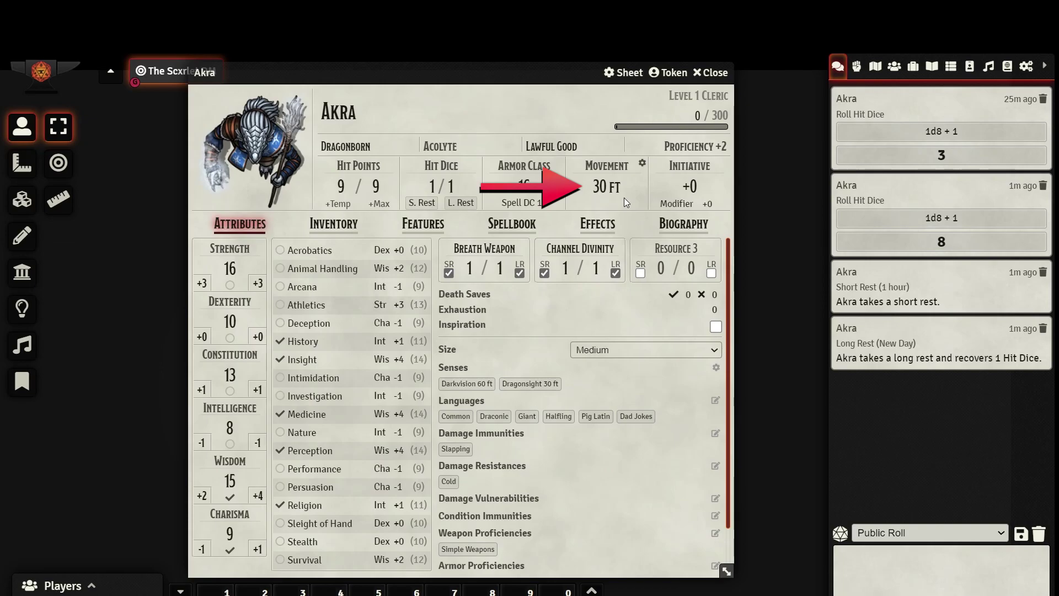
- Open Akra's movement speed configuration and submit it with a walk speed of 30 feet
click(642, 164)
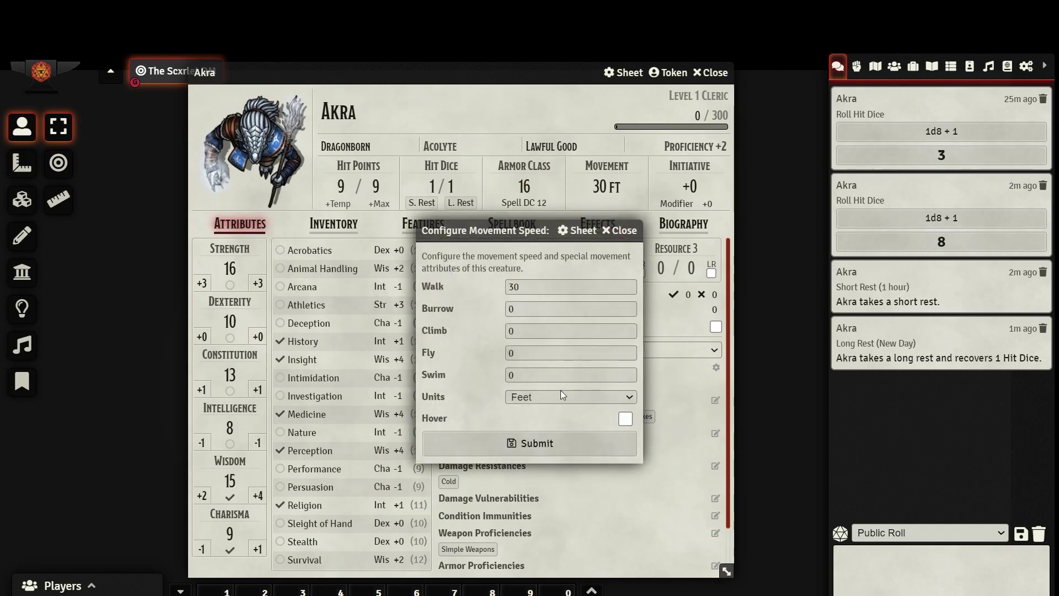
click(551, 442)
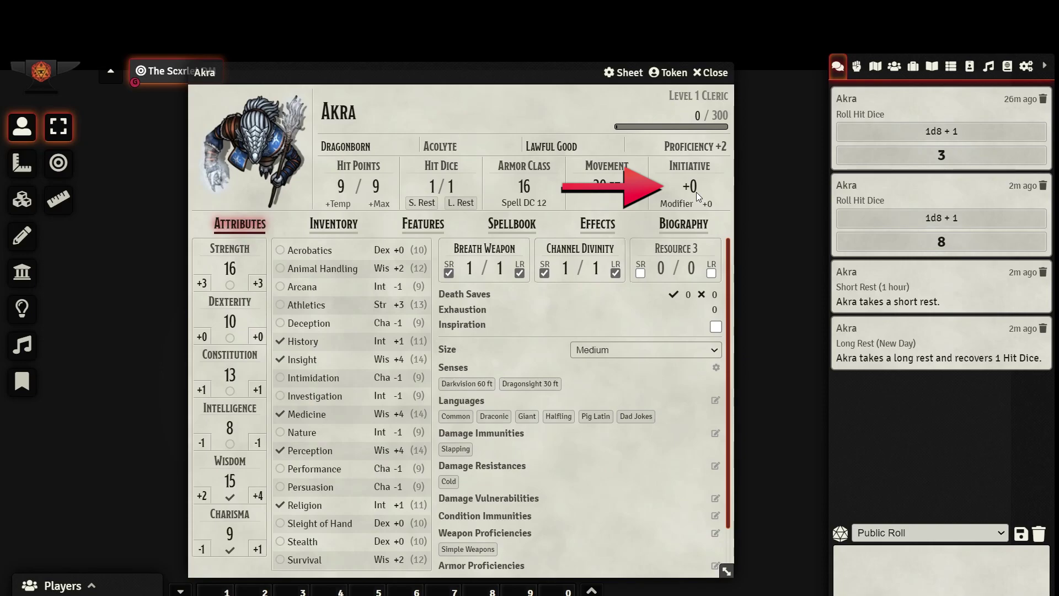
- Check Akra's initiative modifier field and roll initiative for Akra
click(712, 205)
click(686, 154)
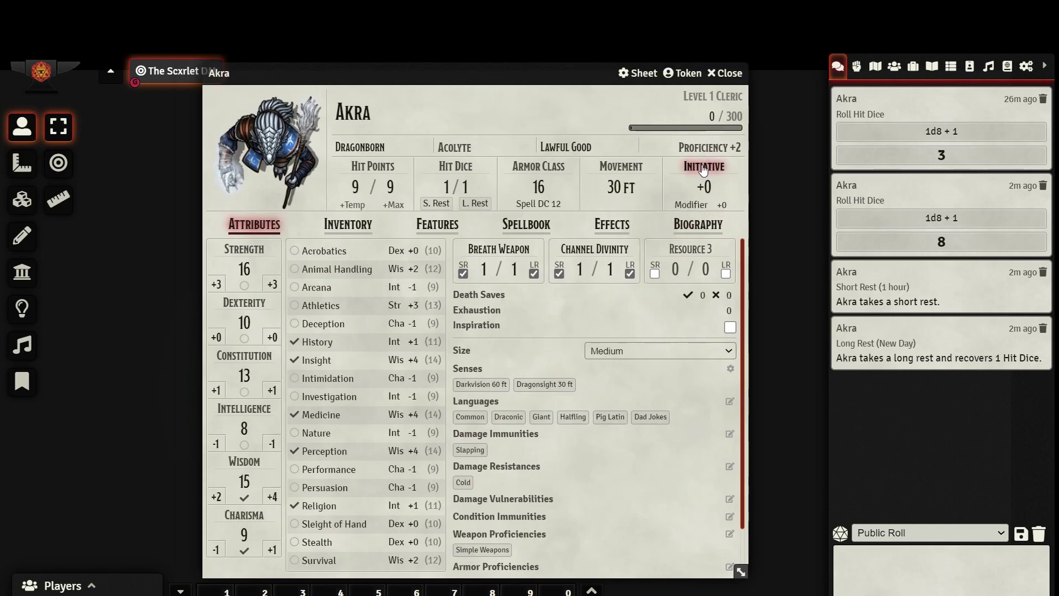
click(703, 167)
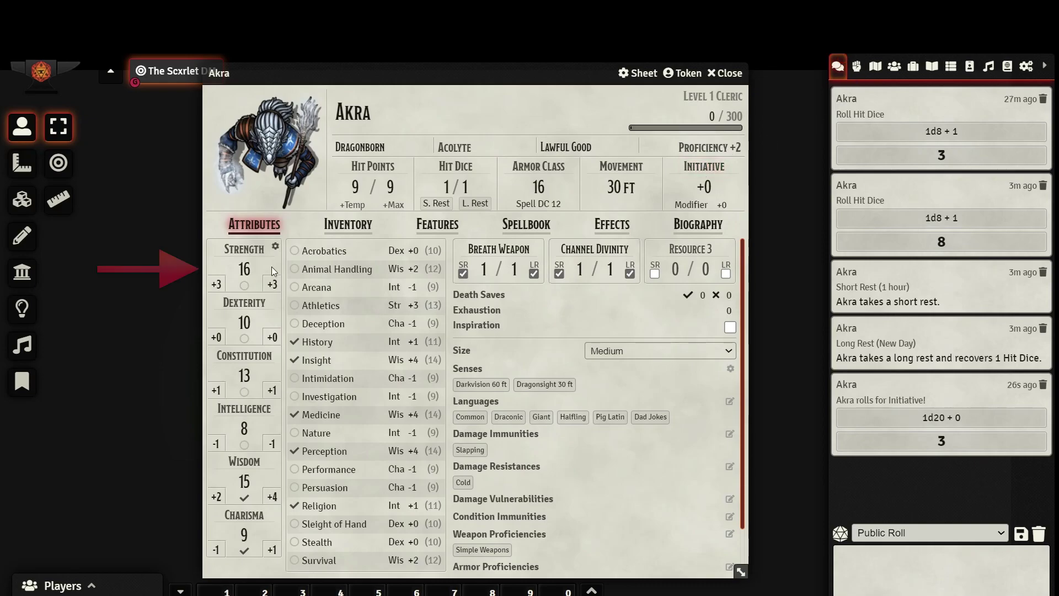
- Set Akra's Strength score to 20, and restore it to 16
click(250, 269)
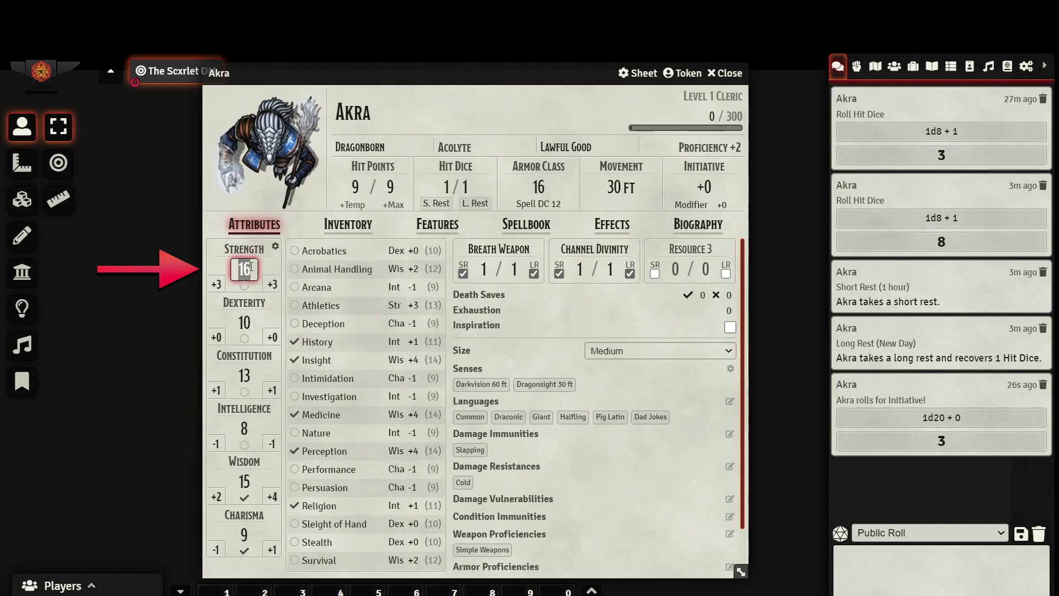
text(20)
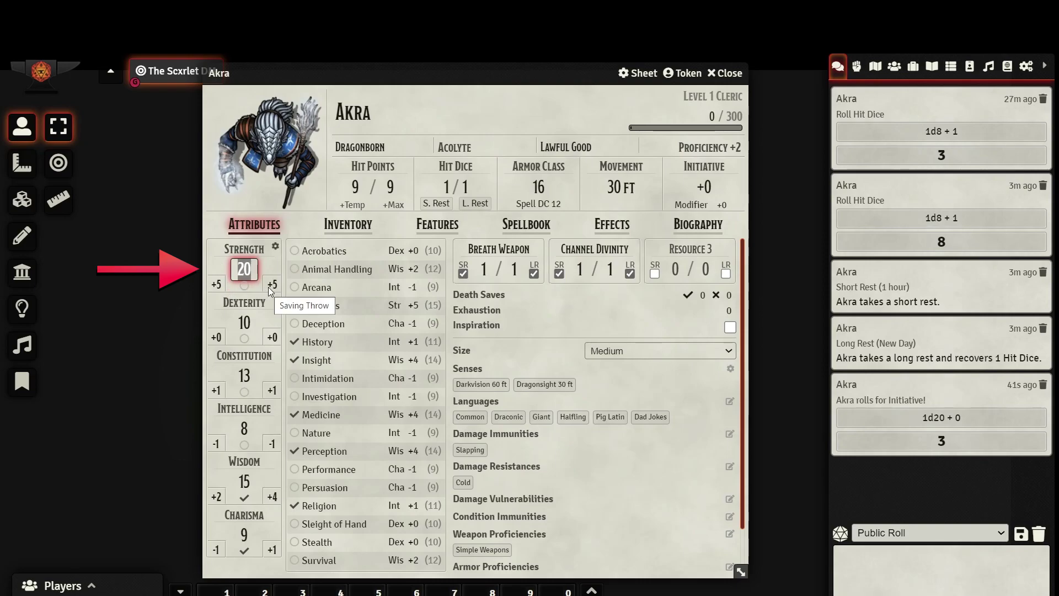
text(16)
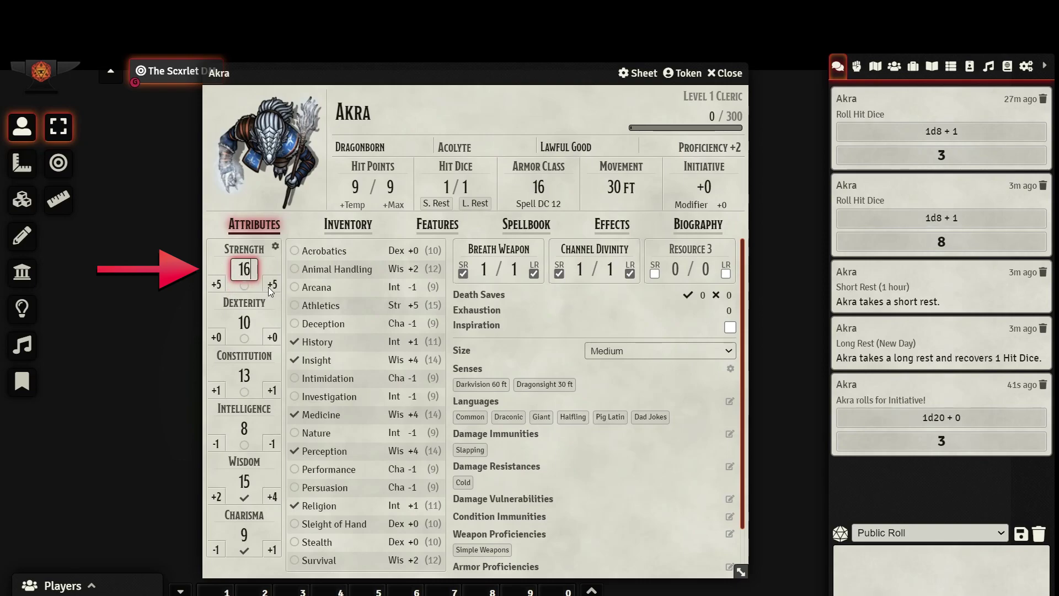
key(Return)
- Toggle saving throw proficiency on and back off for Strength, Dexterity, Constitution and Intelligence
click(243, 286)
click(243, 288)
click(245, 338)
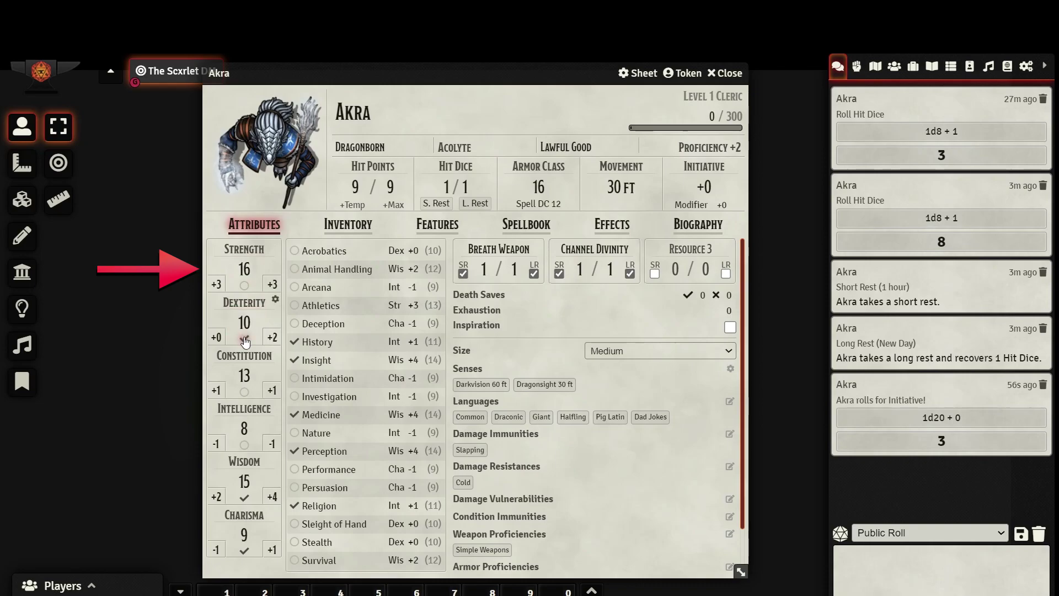
click(245, 339)
click(244, 392)
click(245, 392)
click(244, 445)
click(244, 445)
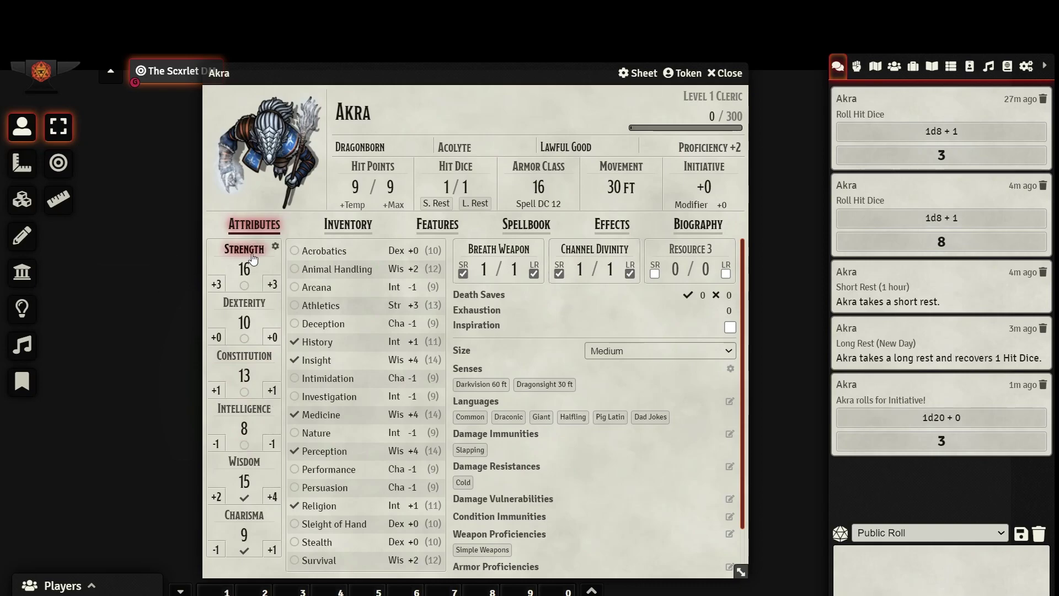
- Roll a normal Strength saving throw for Akra as a Public Roll and expand its dice breakdown in the chat
click(251, 256)
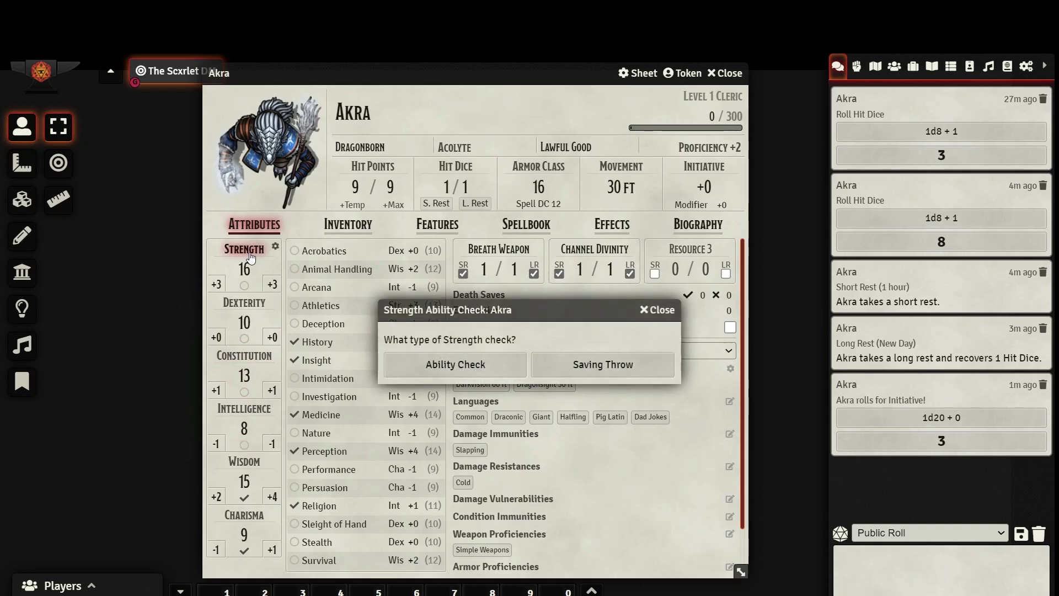
click(562, 364)
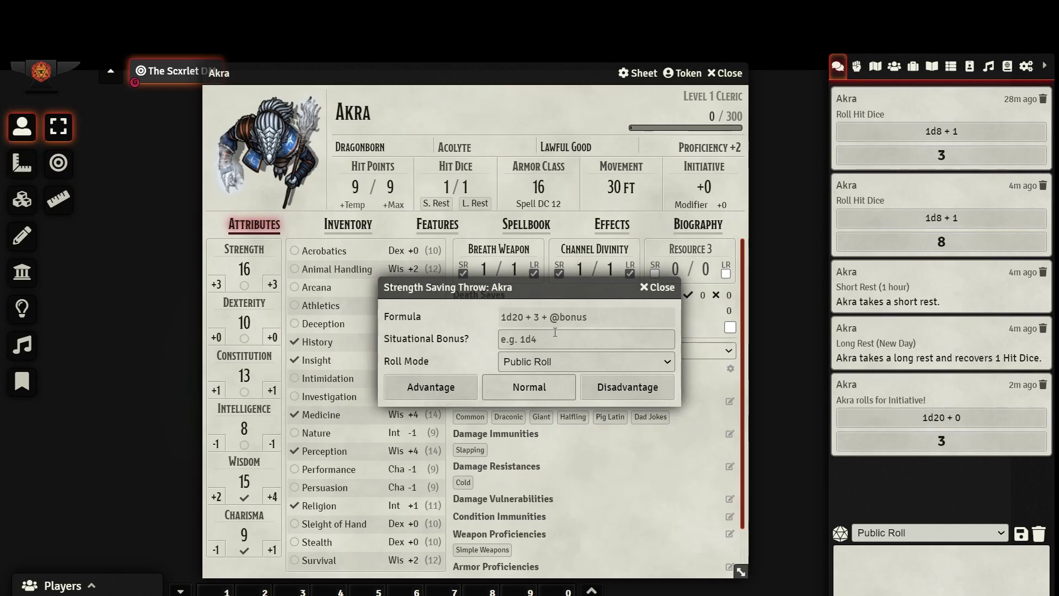
click(594, 361)
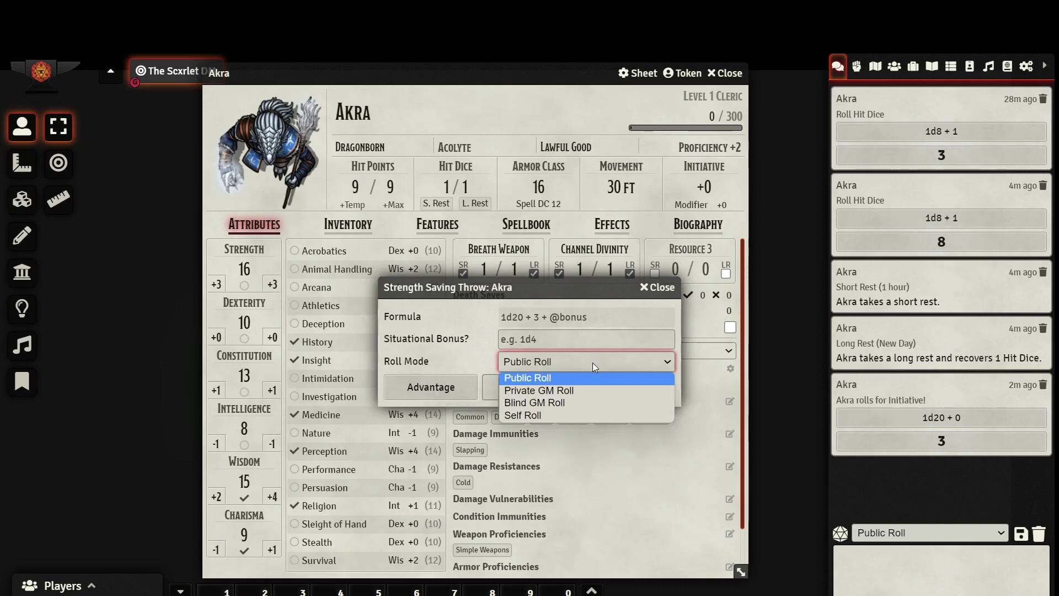
click(592, 362)
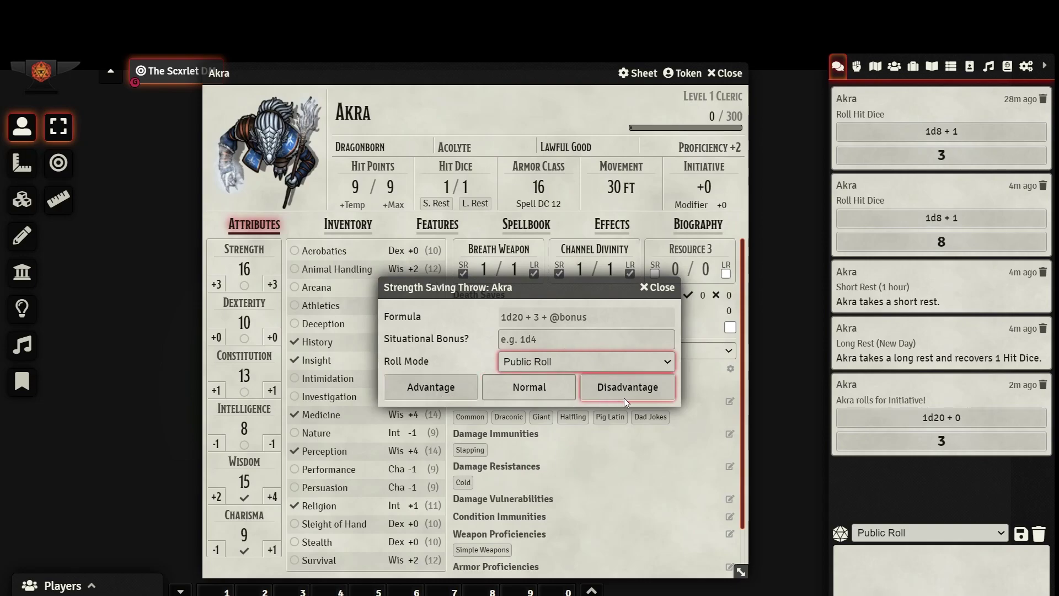
click(534, 392)
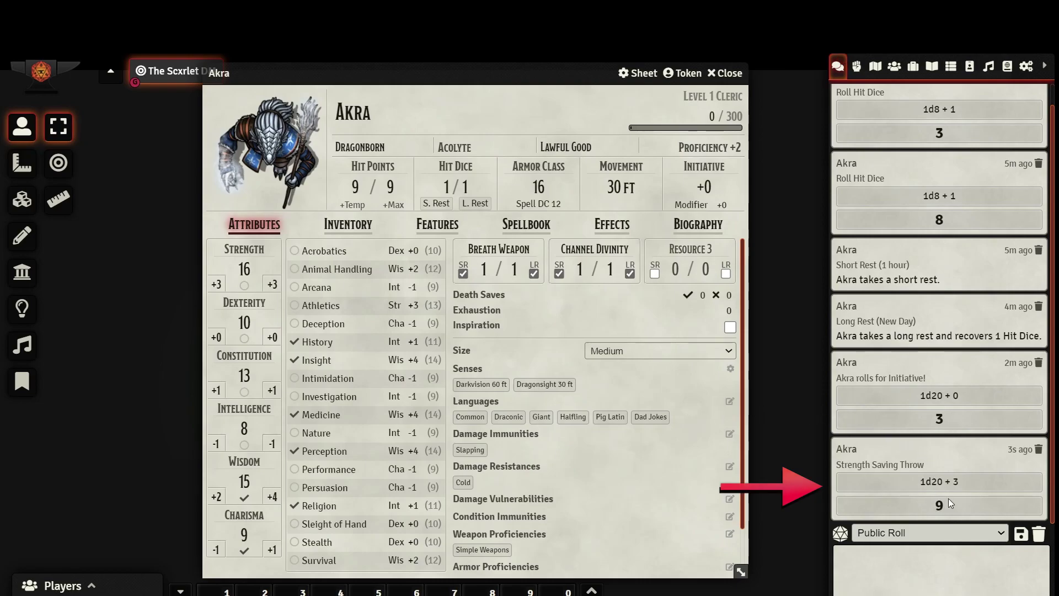
click(941, 481)
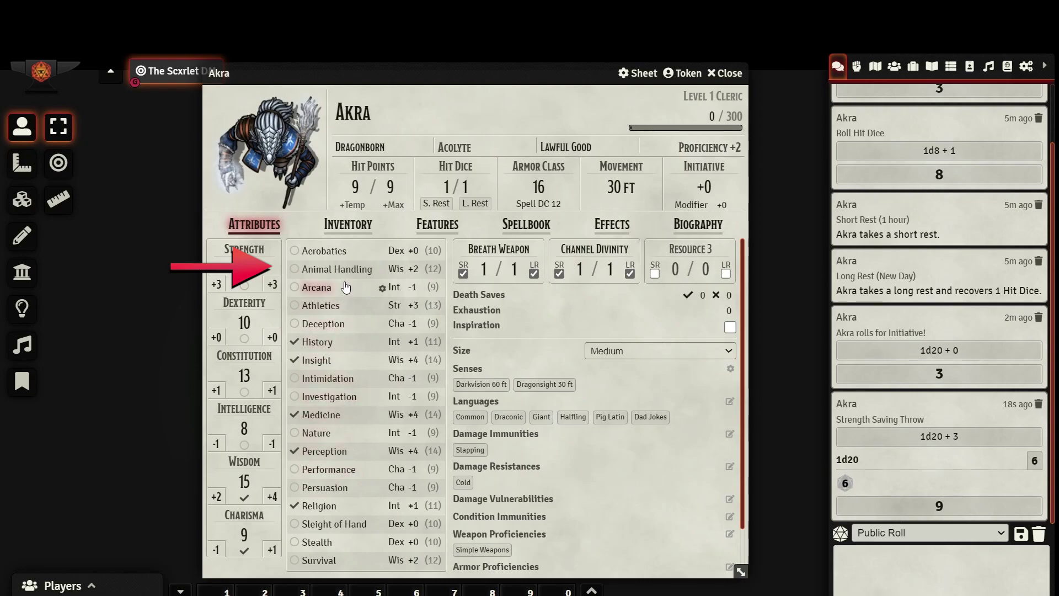
- Cycle Akra's Acrobatics skill through its proficiency levels and return it to Not Proficient
click(295, 253)
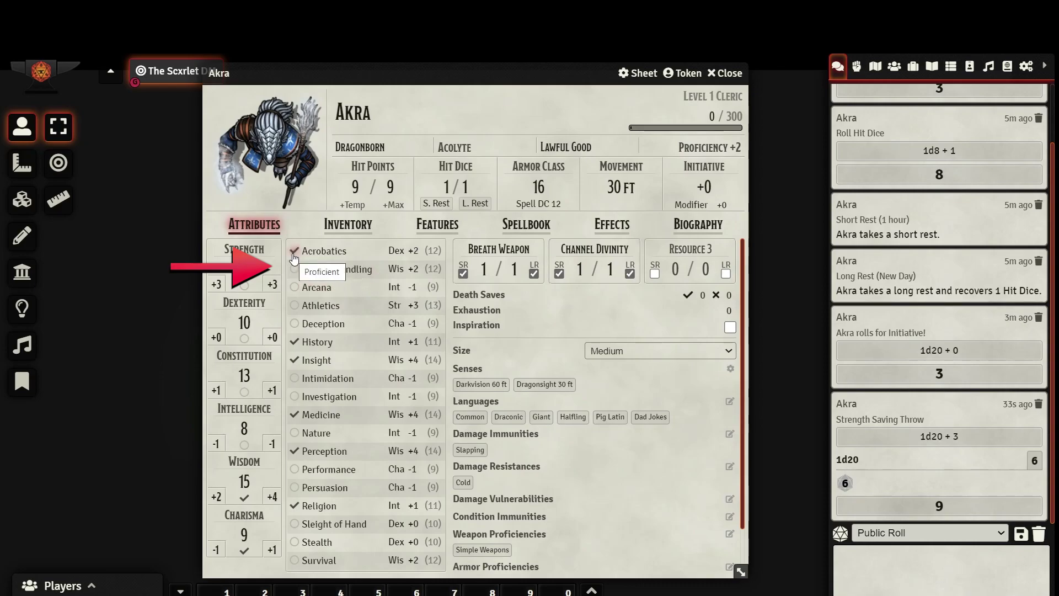
click(294, 255)
click(294, 255)
click(294, 257)
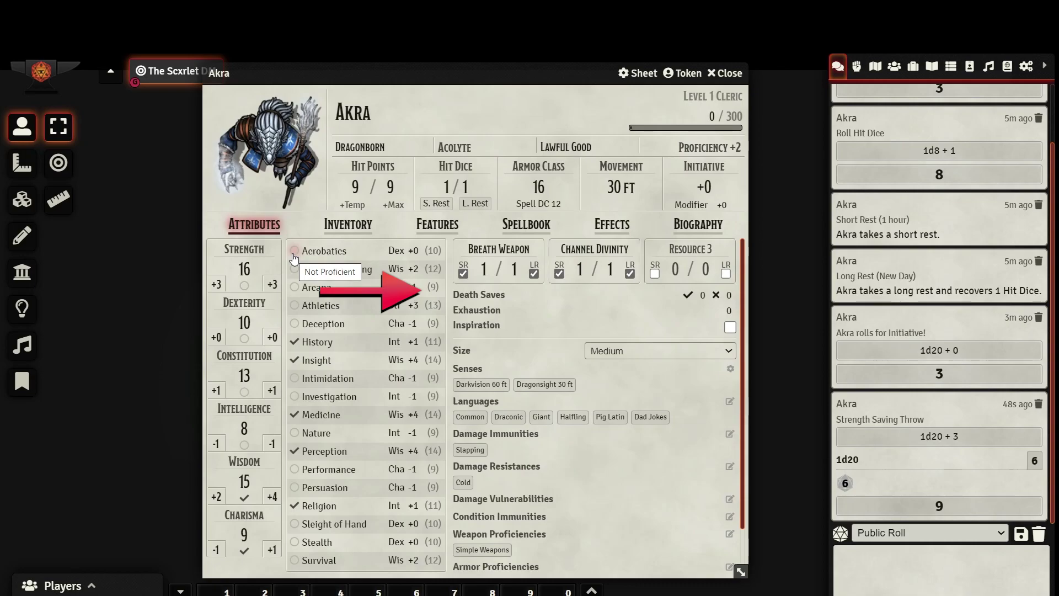
- Roll a normal Acrobatics skill check for Akra with Dexterity as the ability modifier
click(334, 252)
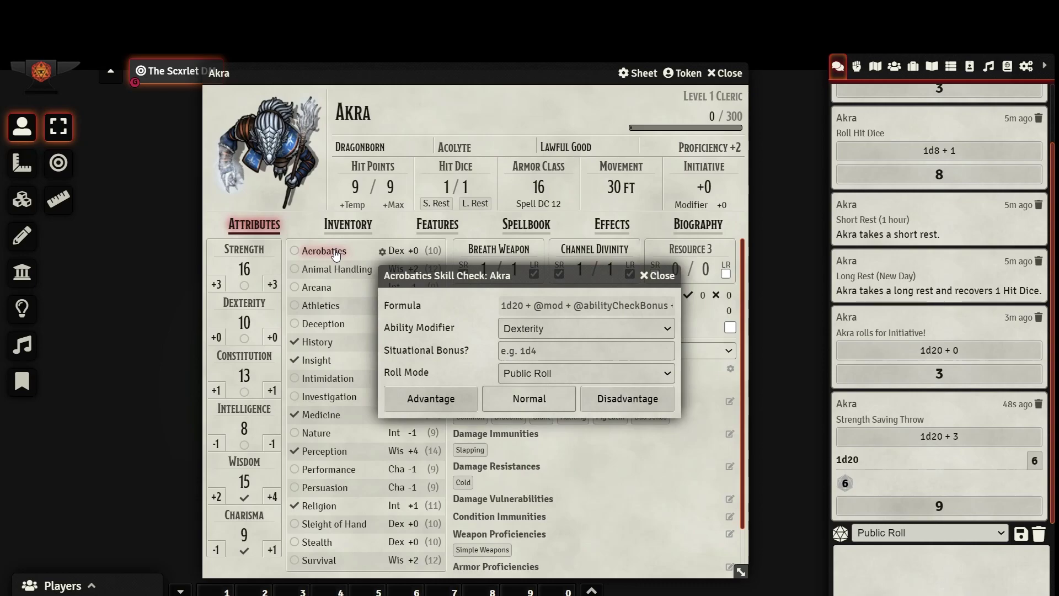
click(583, 327)
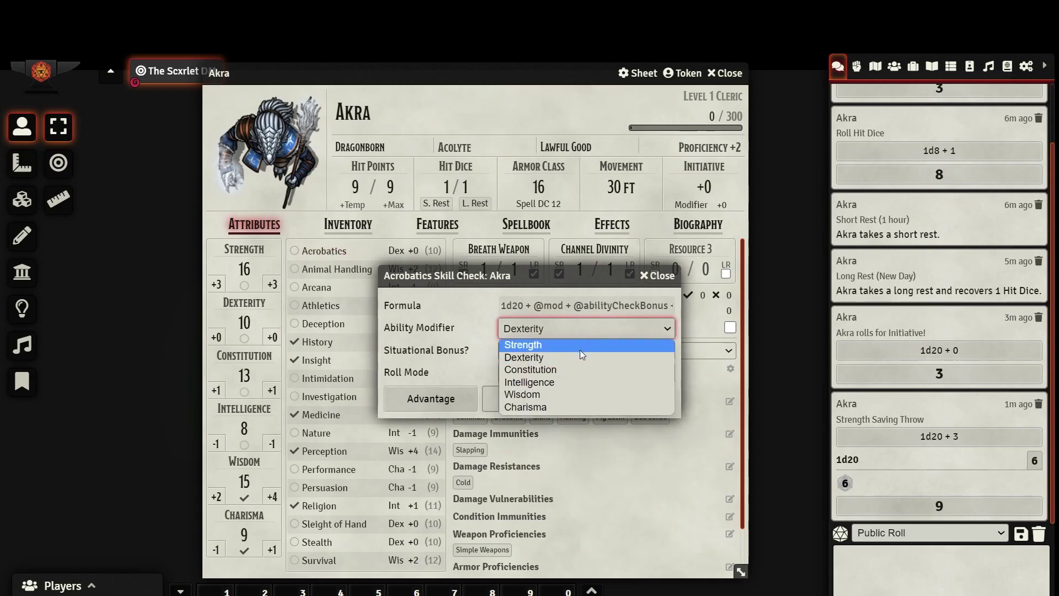
click(564, 357)
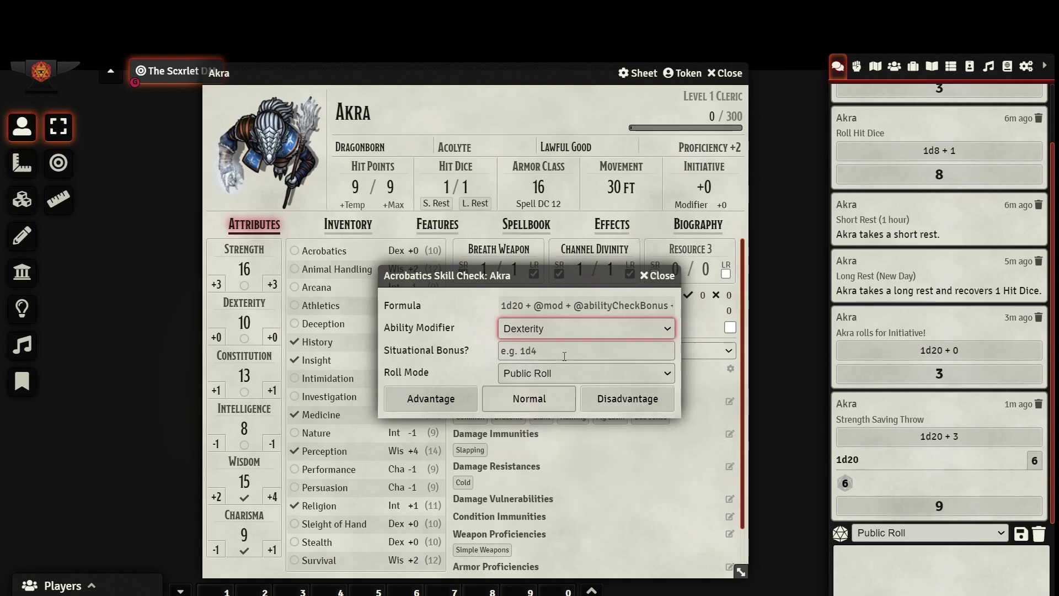
click(554, 395)
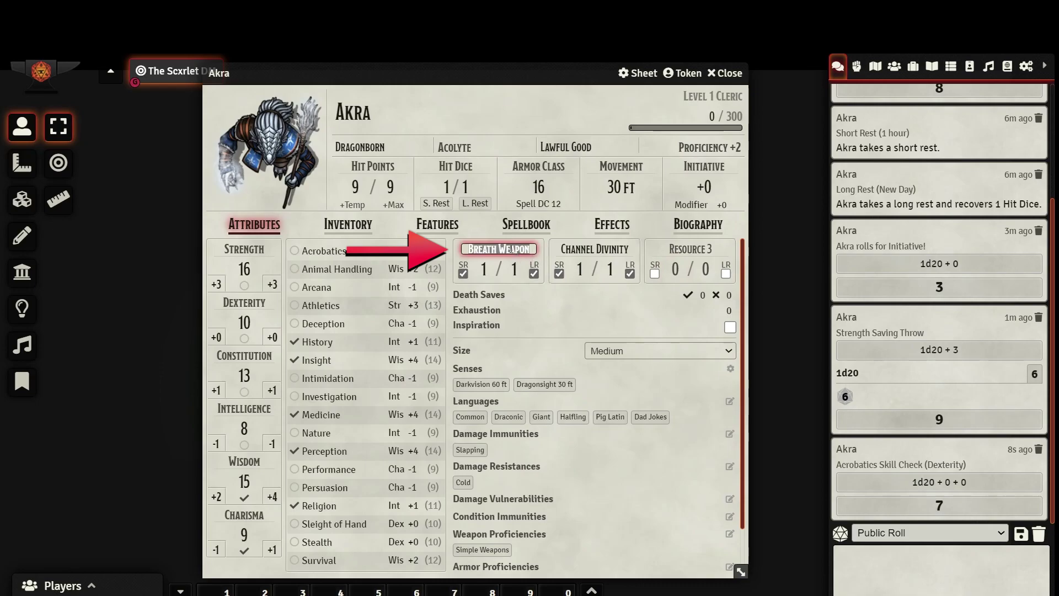
- Check the Breath Weapon resource's current and maximum uses and its short rest and long rest recovery options
click(488, 266)
click(514, 268)
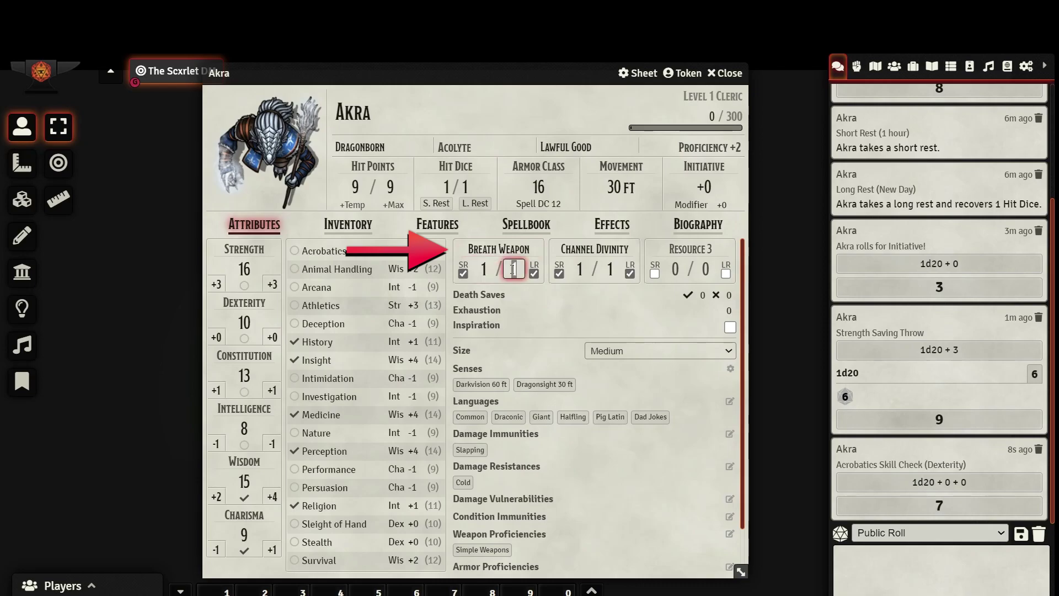
click(465, 273)
click(531, 274)
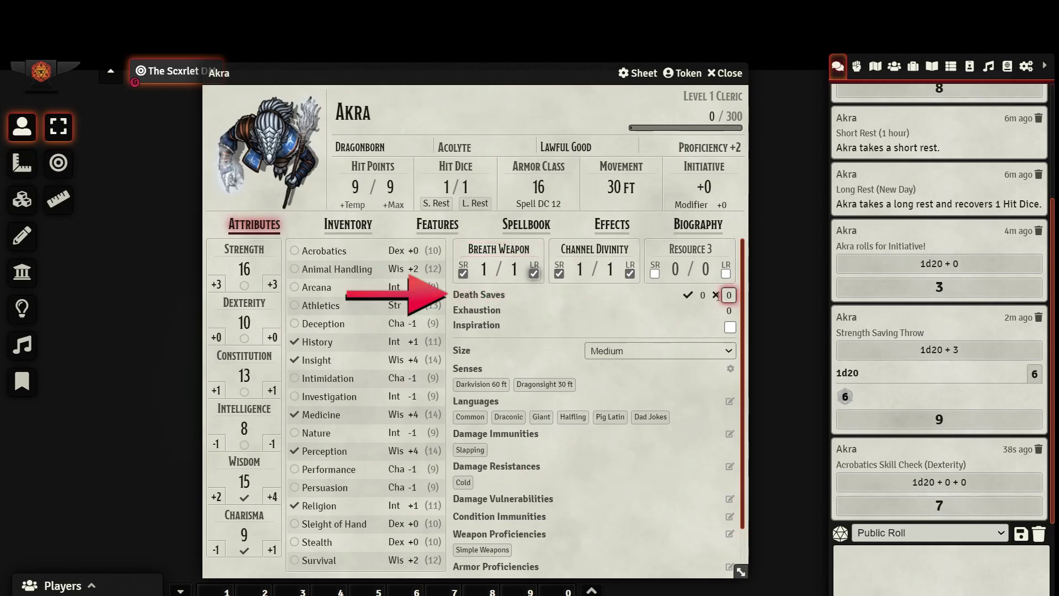
- Set Akra's current hit points to 0 and roll a normal death saving throw
click(481, 297)
click(363, 186)
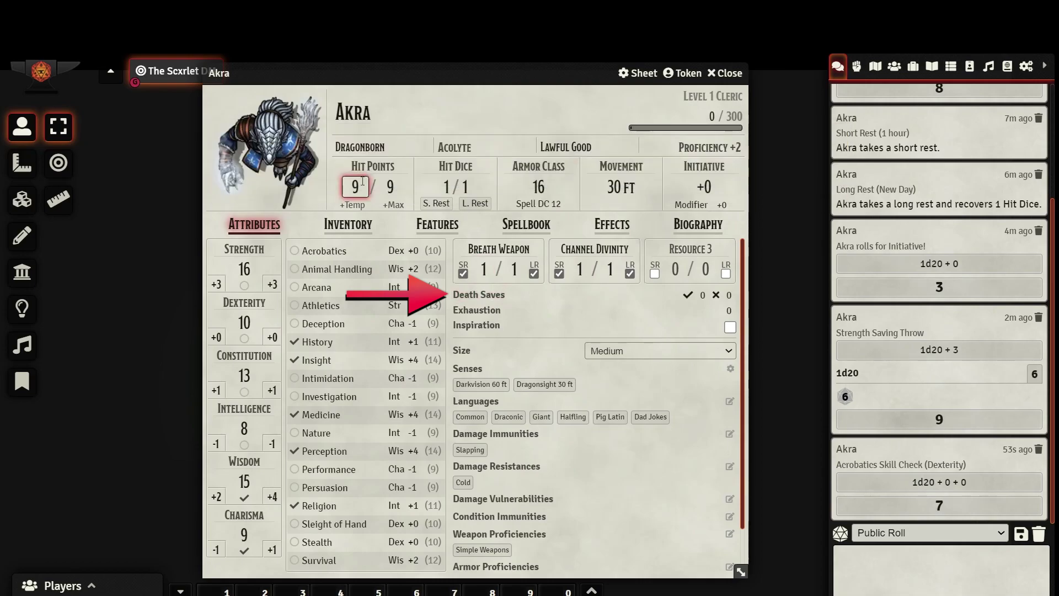
text(0)
key(Return)
click(500, 296)
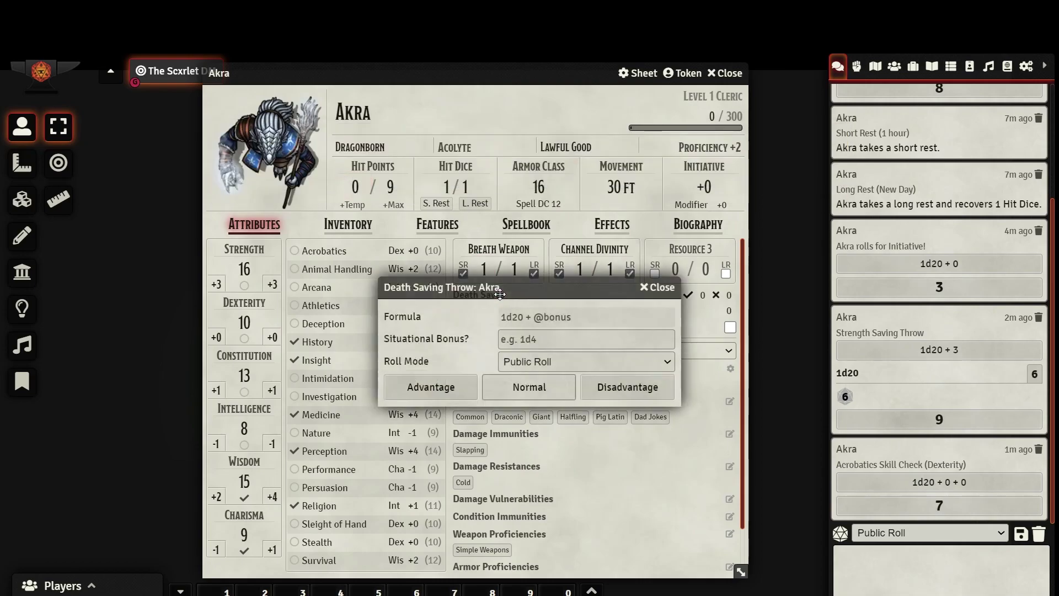
click(521, 388)
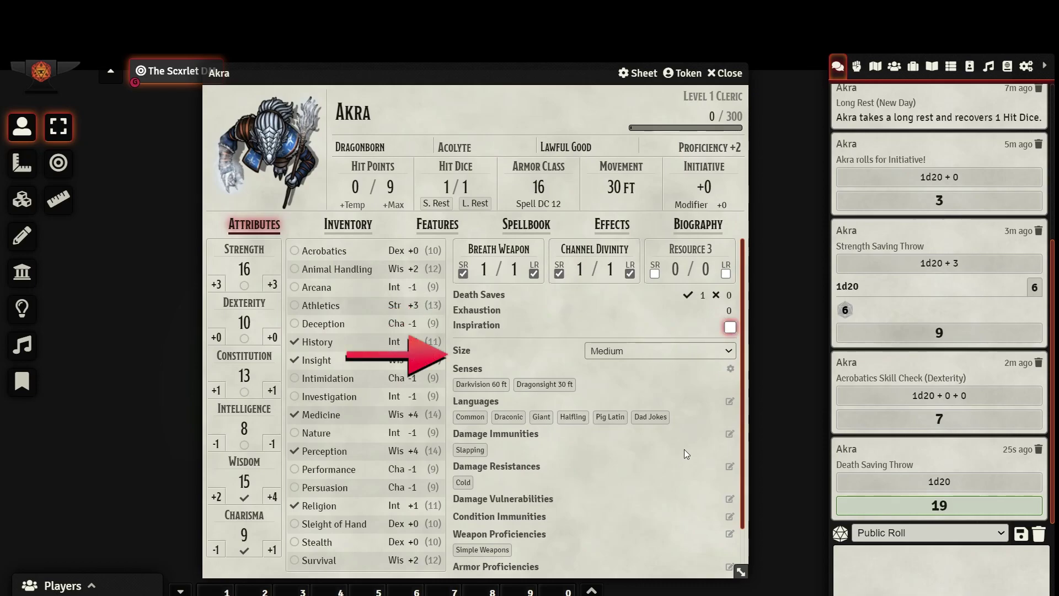
- View Akra's size options, keeping Medium, and open the senses configuration
click(708, 351)
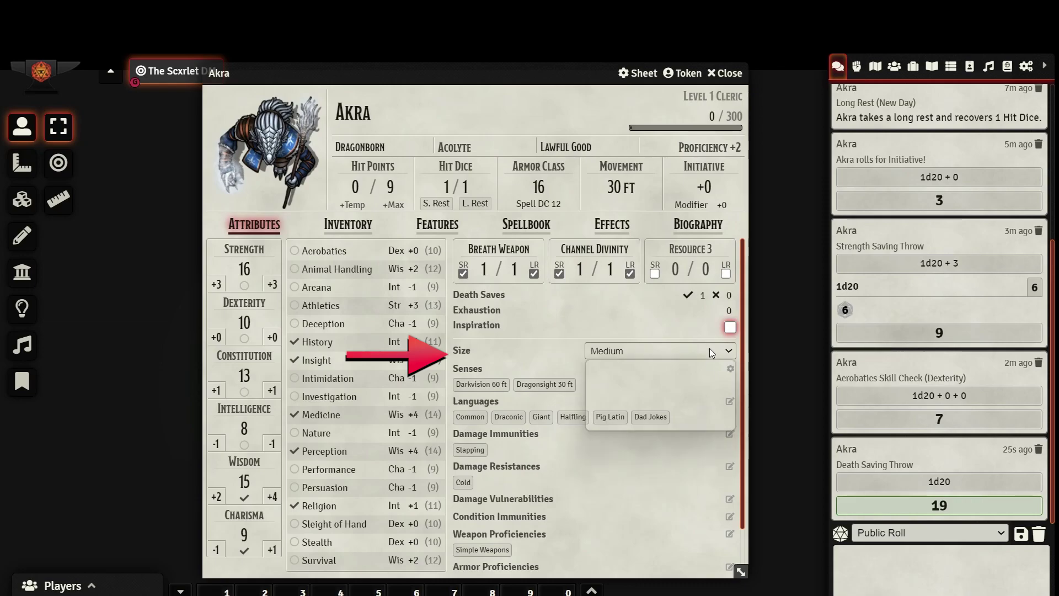
click(707, 348)
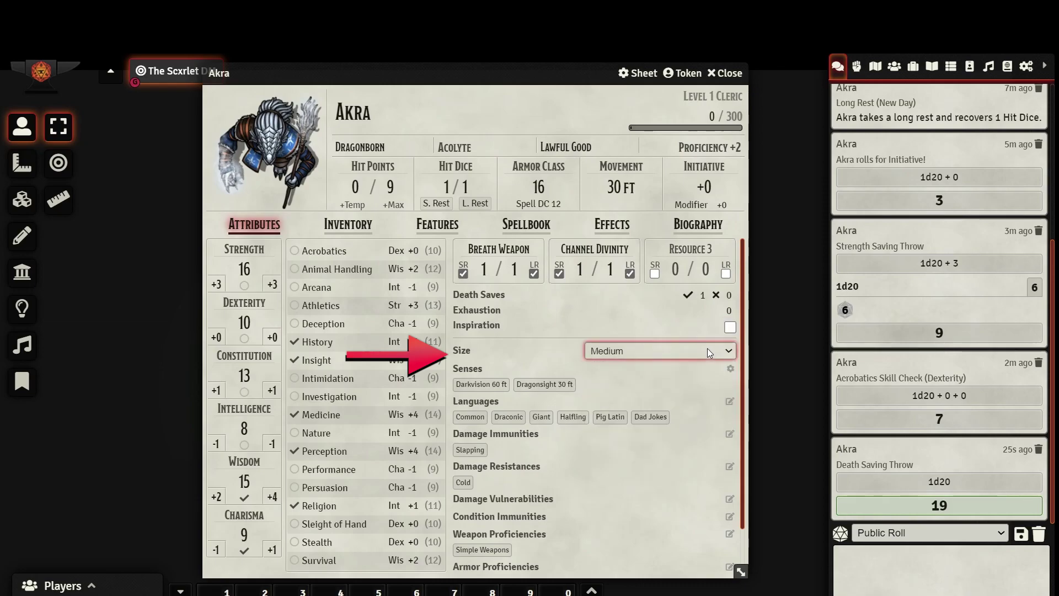
click(730, 370)
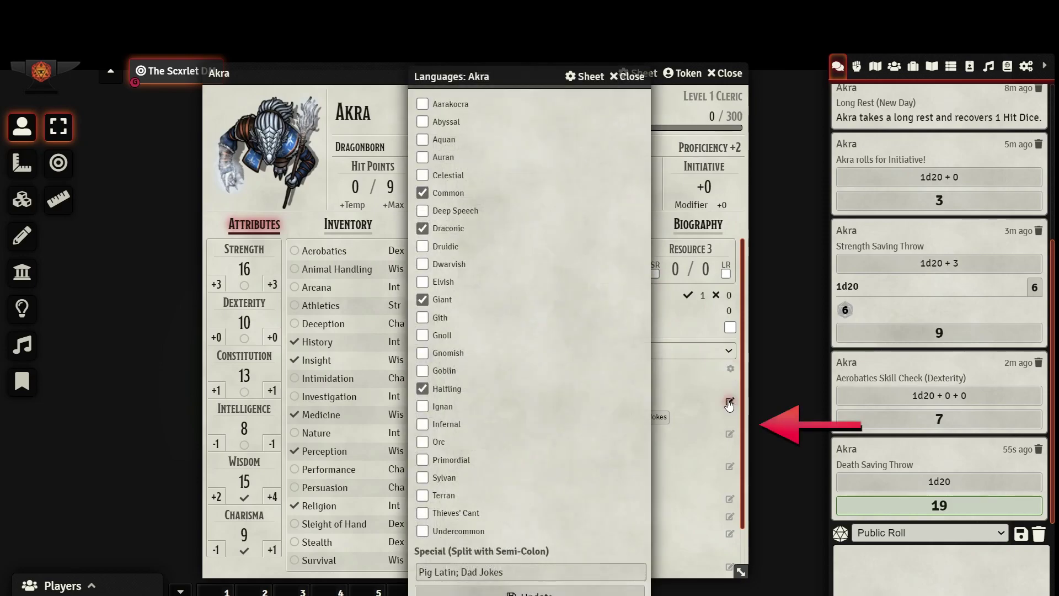
- Check the special languages field and submit the languages dialog, and view Akra's damage immunity options
click(492, 571)
key(Return)
click(730, 433)
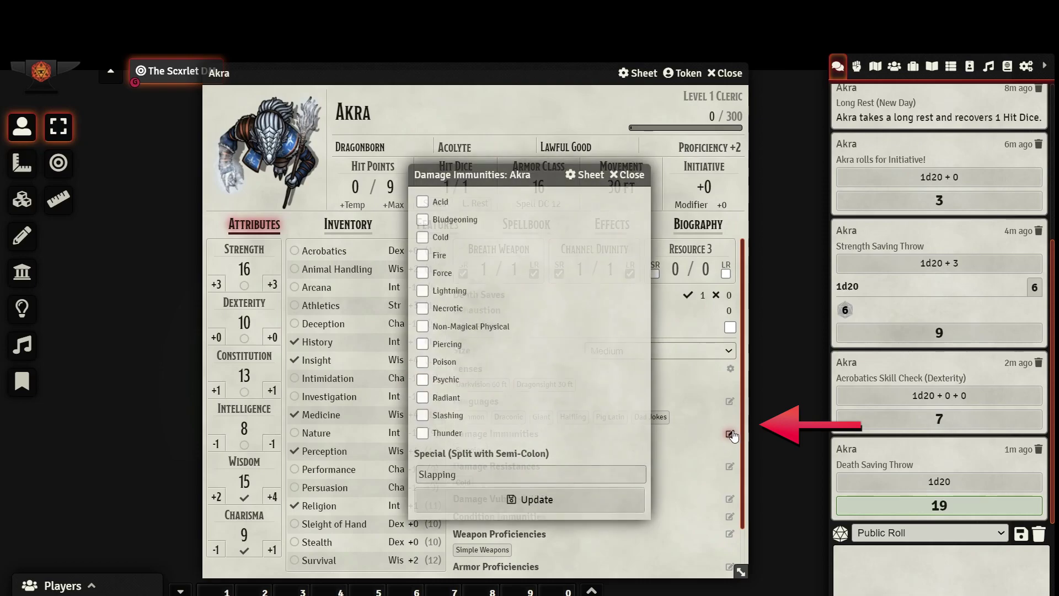
key(Escape)
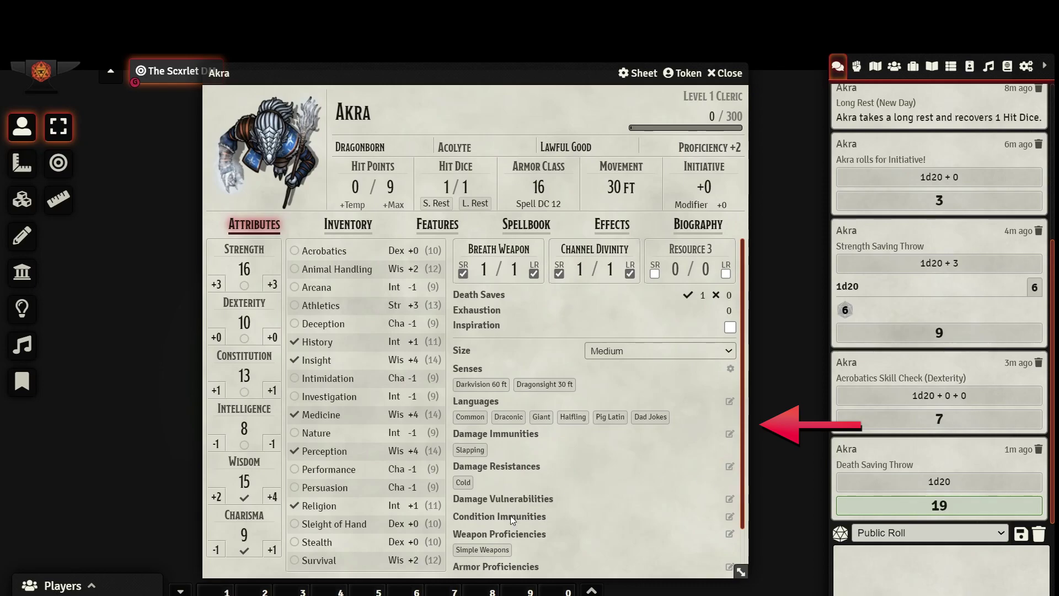
- Look through the simple and martial weapon options in Akra's weapon proficiencies, and close the dialog
scroll(731, 500, down, 1)
click(734, 472)
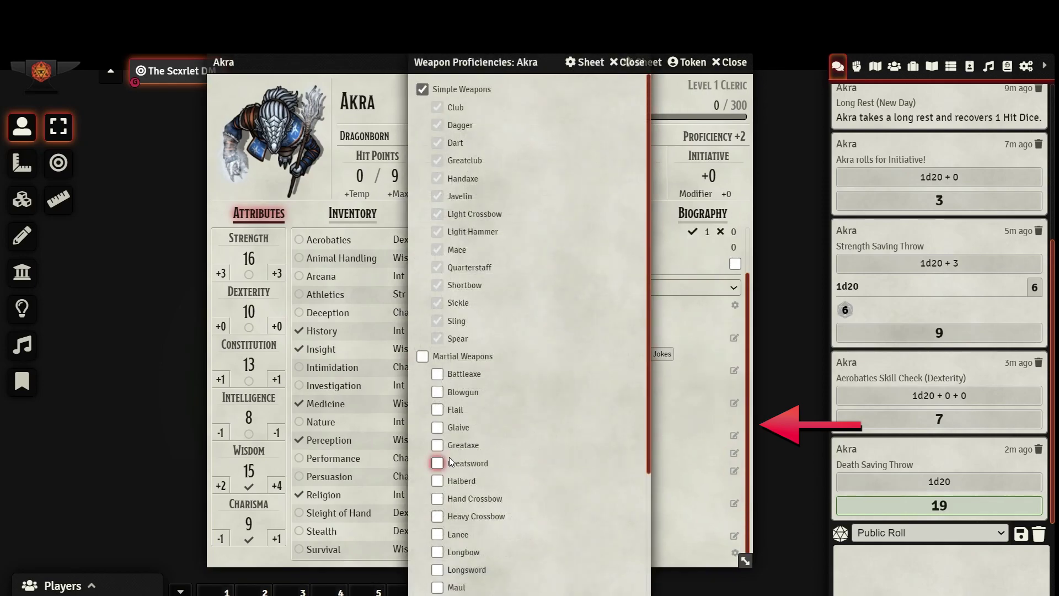
scroll(491, 459, down, 5)
scroll(499, 455, up, 5)
click(638, 62)
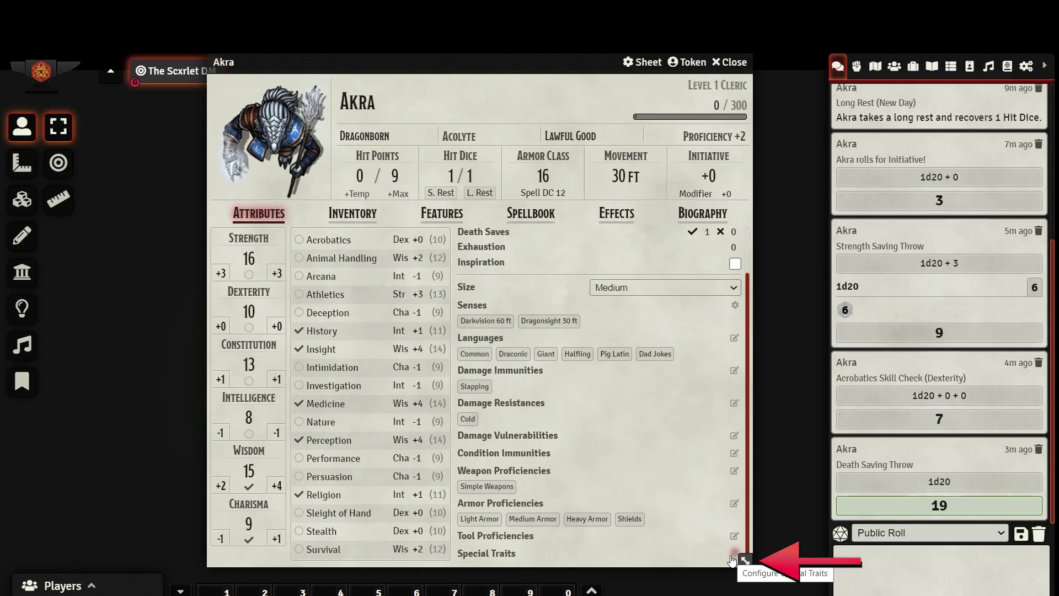
- Enable the Alert Feat in Akra's special traits and look through the remaining trait options
click(733, 555)
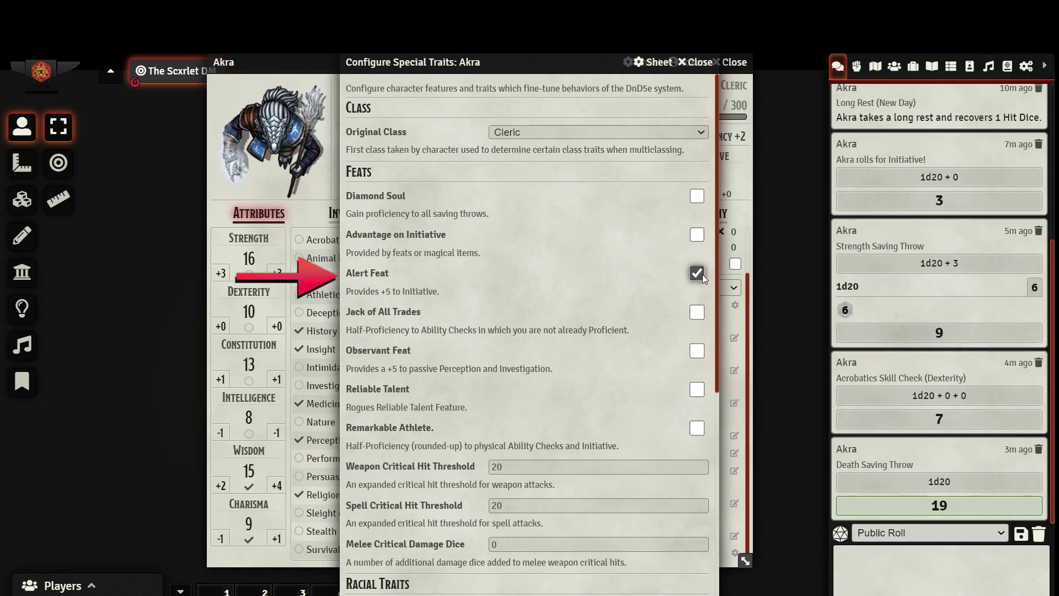
scroll(561, 295, down, 7)
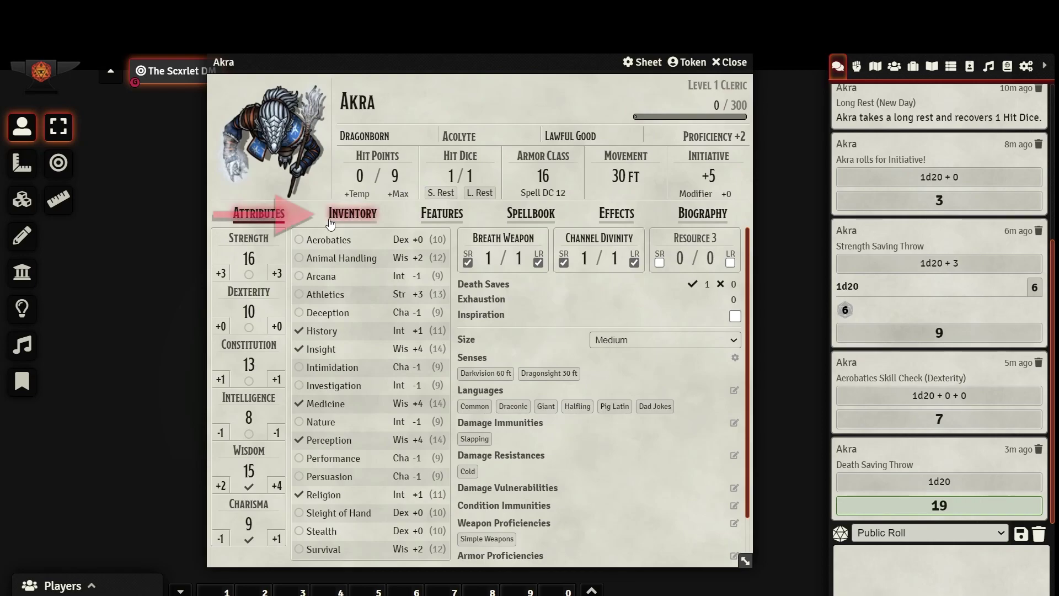
- Open Akra's inventory and check the currency conversion option and the platinum and gold fields
click(332, 223)
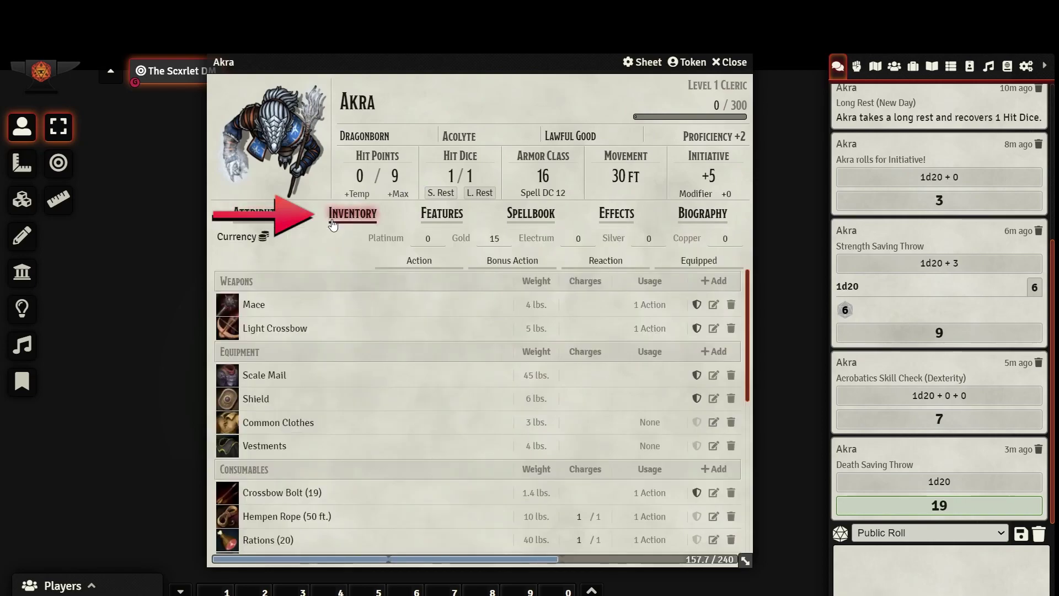
click(264, 236)
click(428, 239)
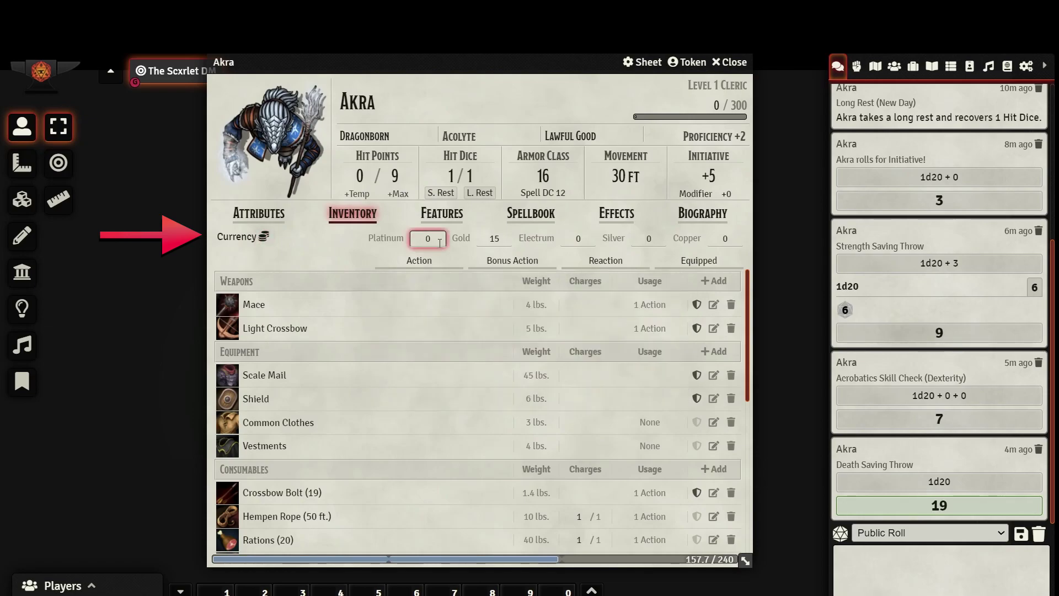
click(494, 239)
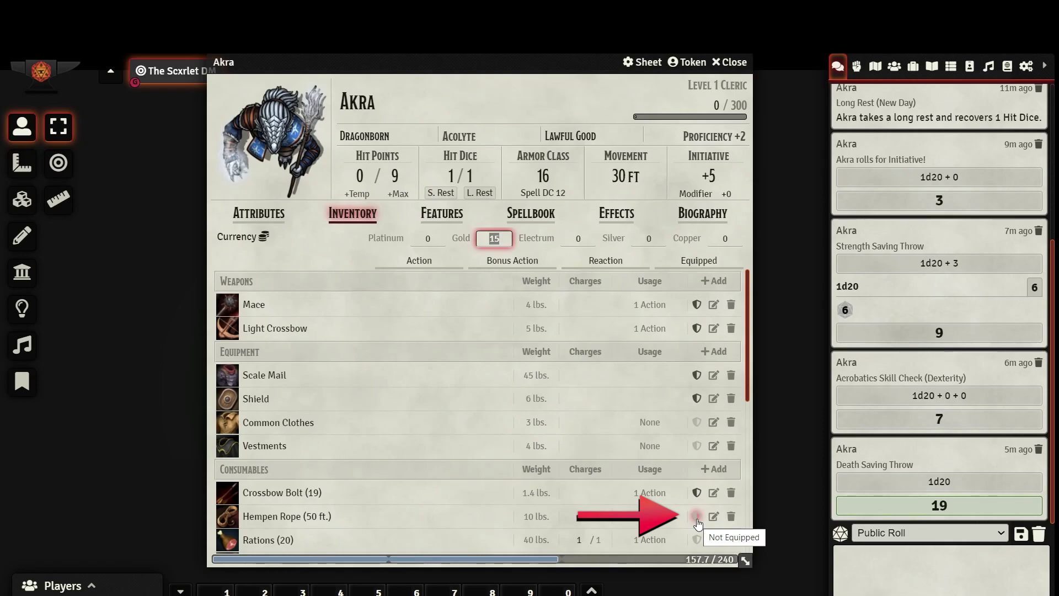
- Unequip the Scale Mail to check its effect on Akra's Armor Class, and equip it again
click(696, 375)
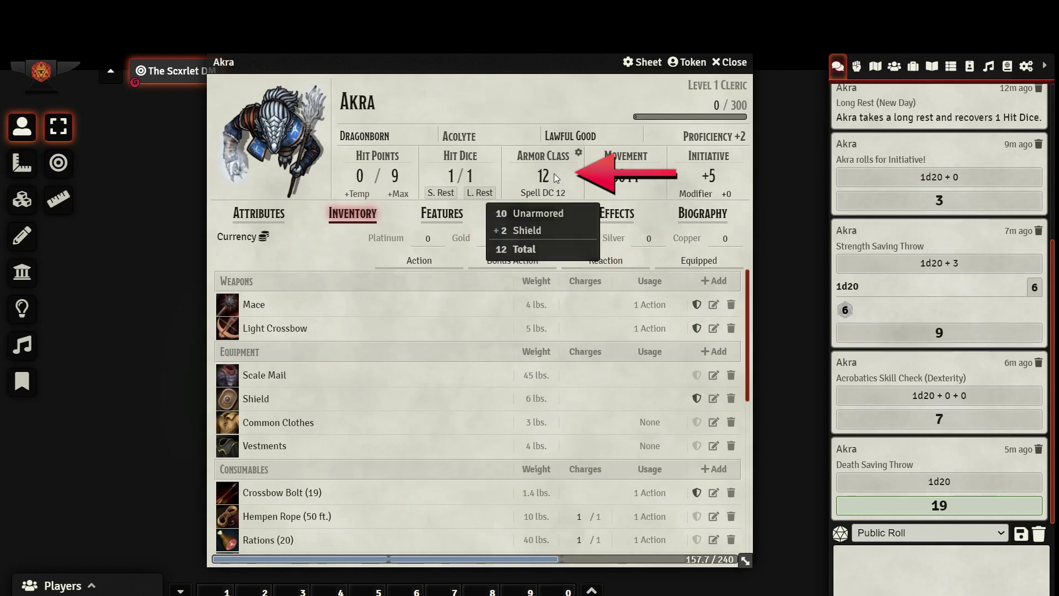
click(698, 376)
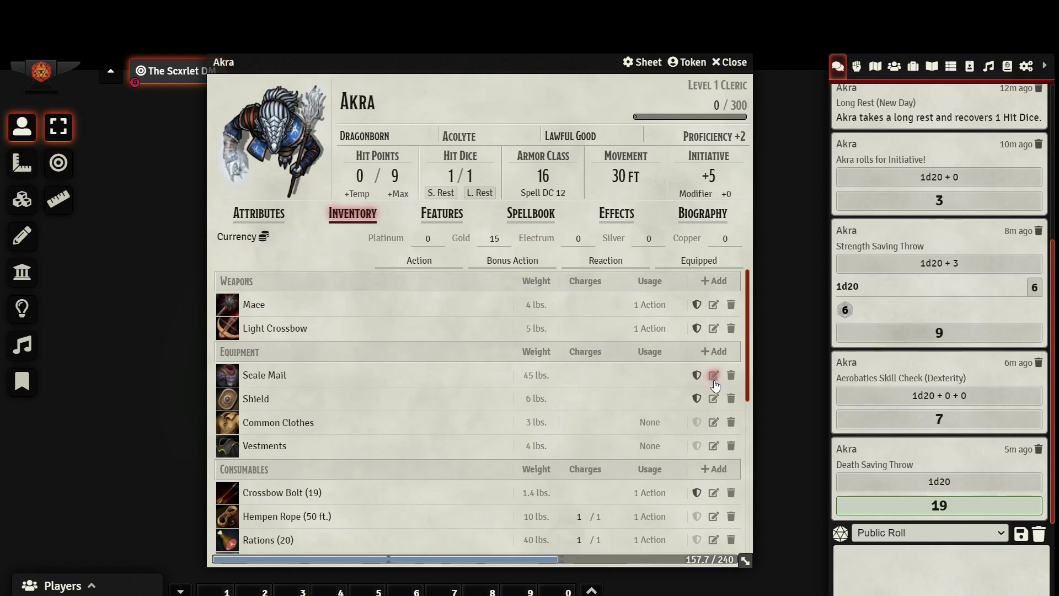
- View the Scale Mail's item sheet, and expand and collapse its description in the inventory
click(713, 375)
click(719, 200)
click(279, 376)
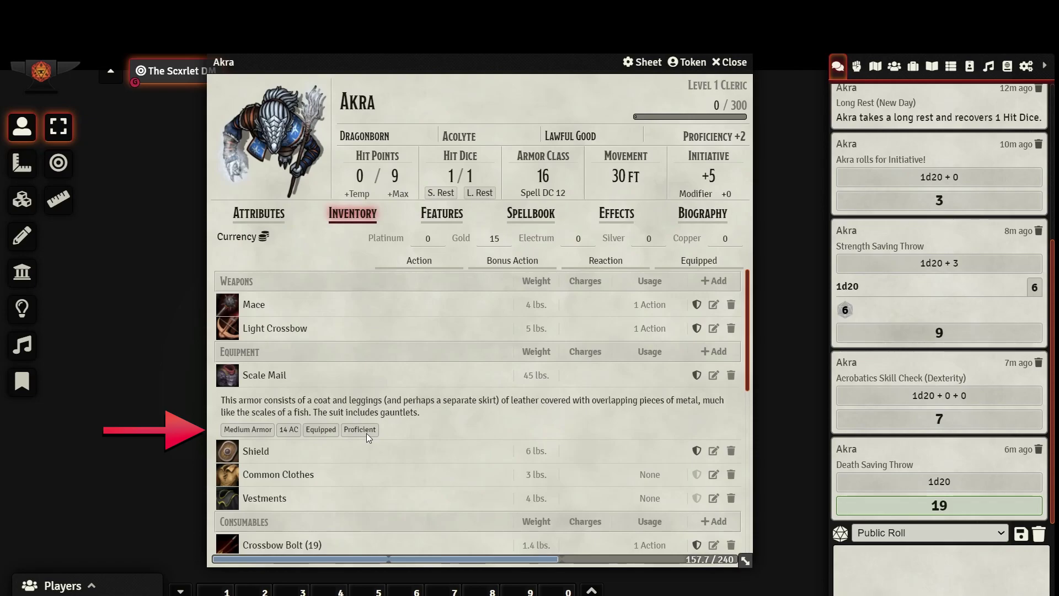
click(264, 375)
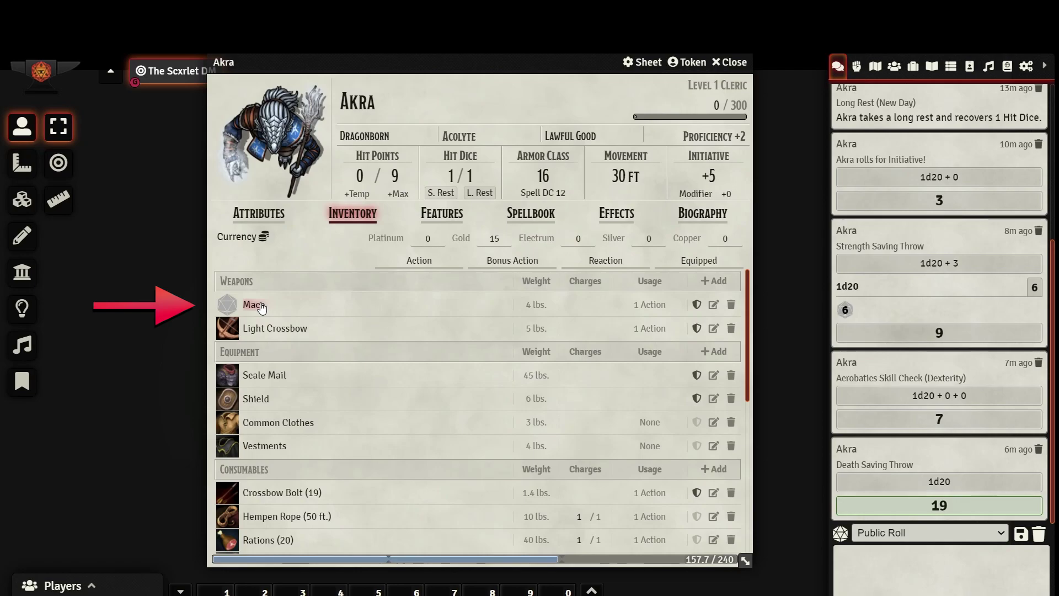
- Post the Mace to chat and make a normal attack roll and a normal damage roll with it
click(224, 307)
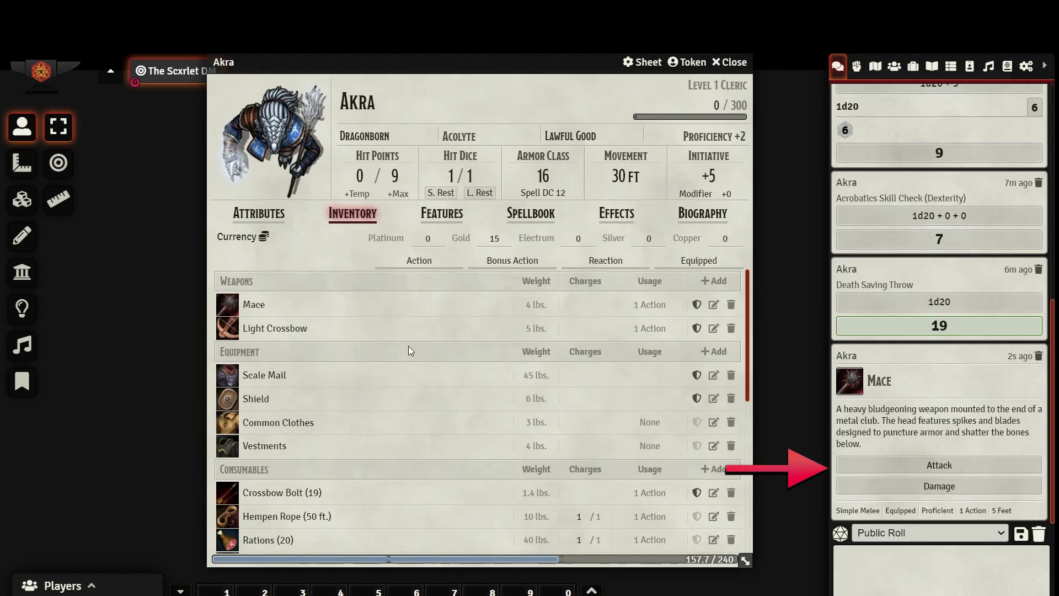
click(933, 468)
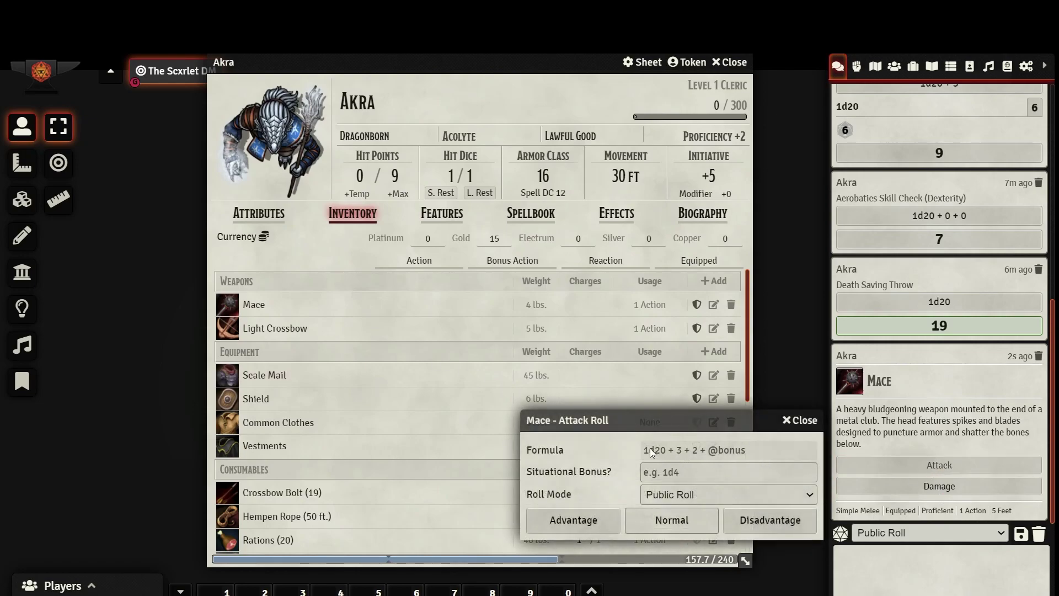
click(680, 525)
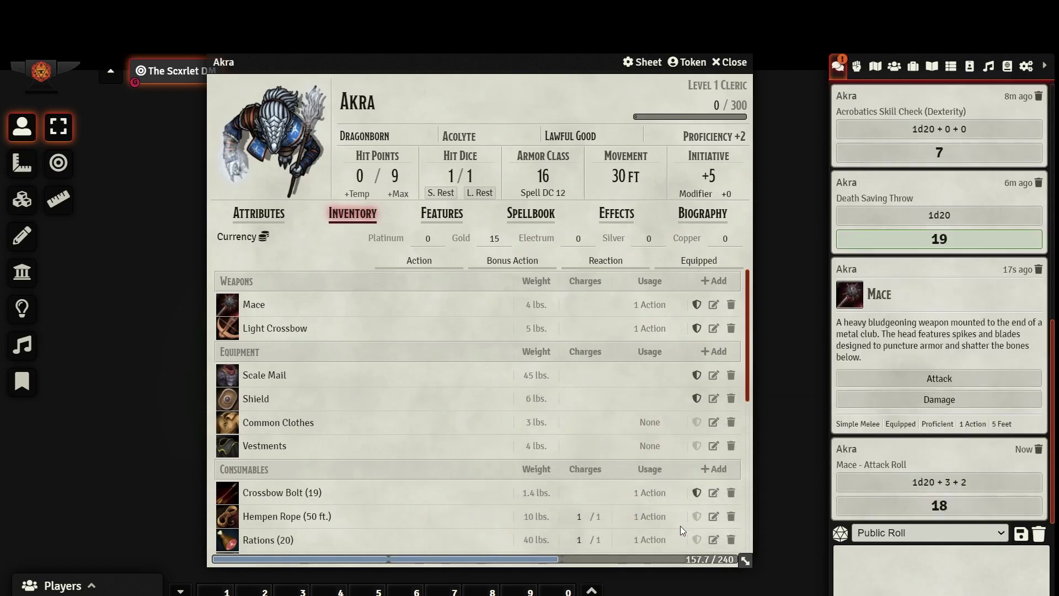
click(950, 403)
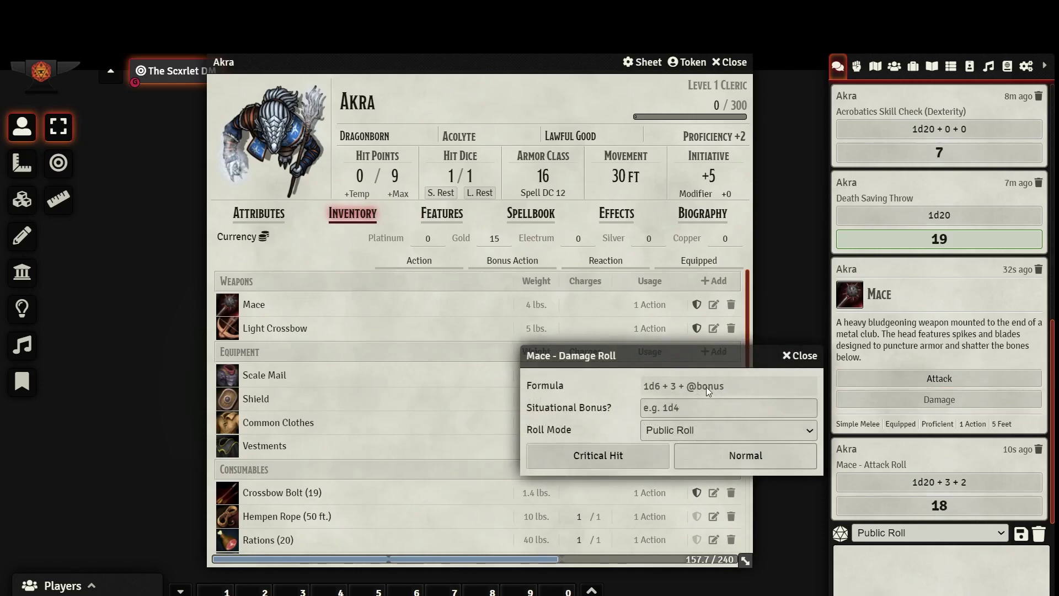
click(730, 461)
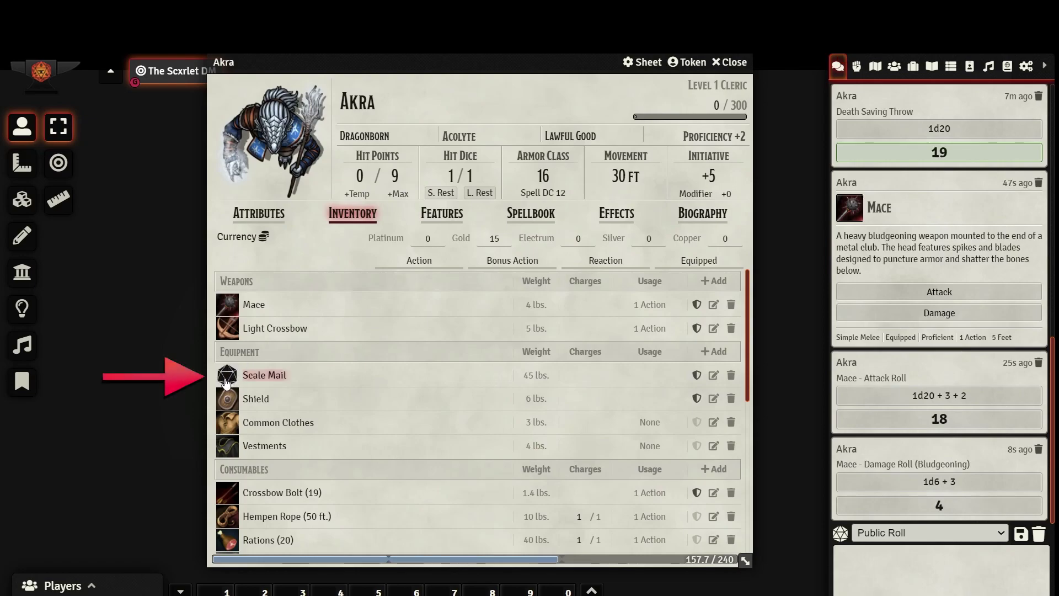
- Post the Scale Mail to chat, and consume one charge of the Waterskin and one unit of Rations
click(226, 380)
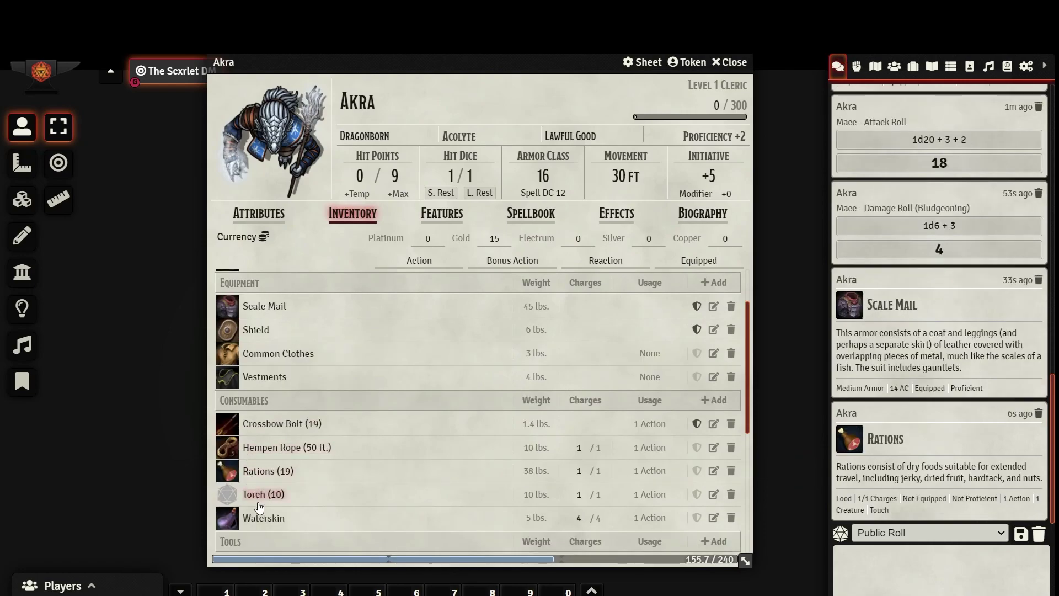
click(226, 518)
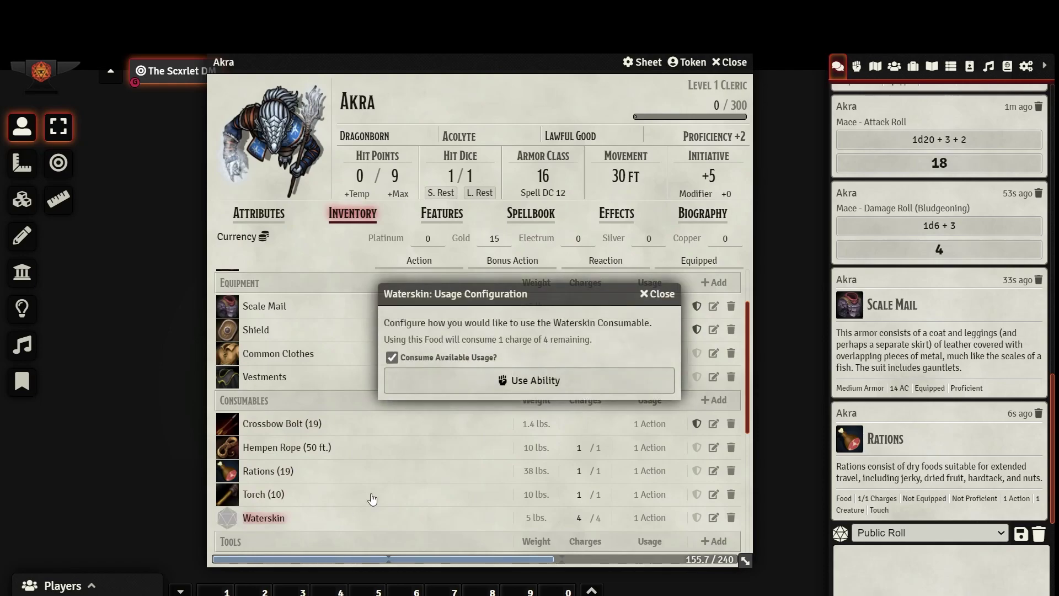
click(508, 385)
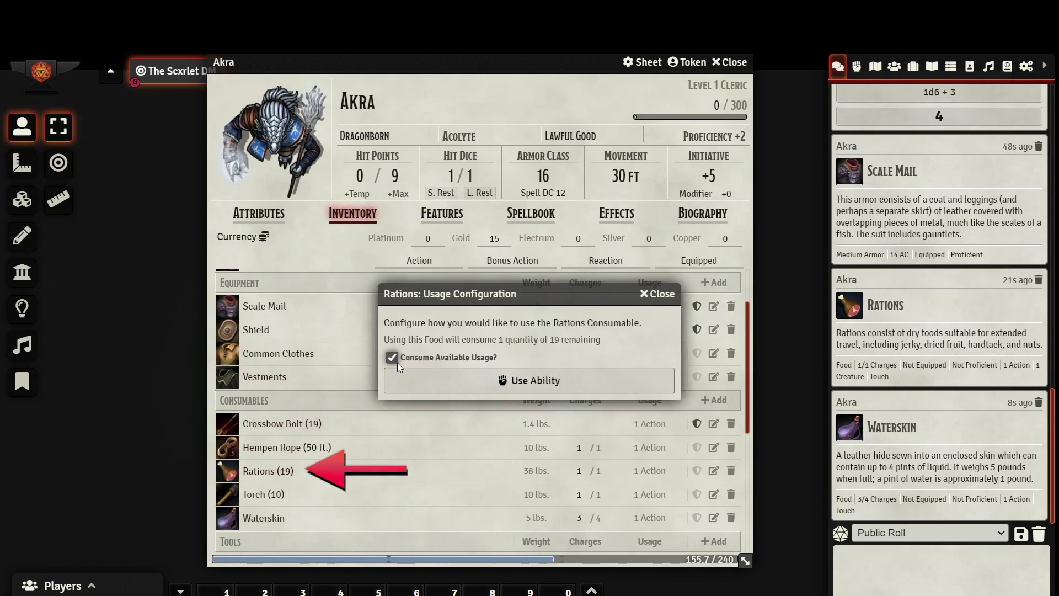
click(509, 385)
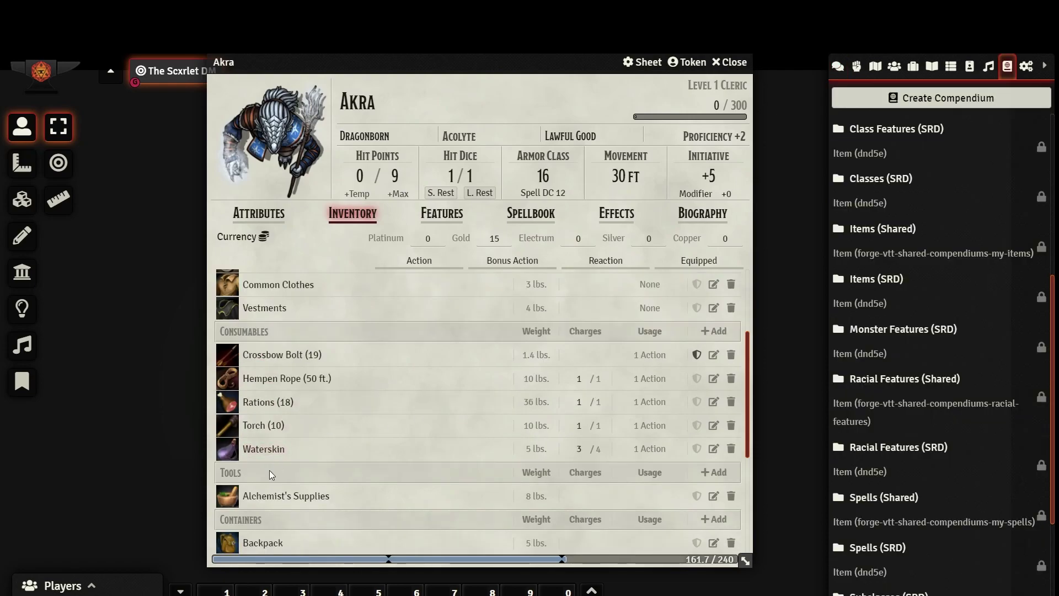
- Look through the inventory's tools, containers and loot, and switch its Action filter on and off
scroll(269, 470, down, 2)
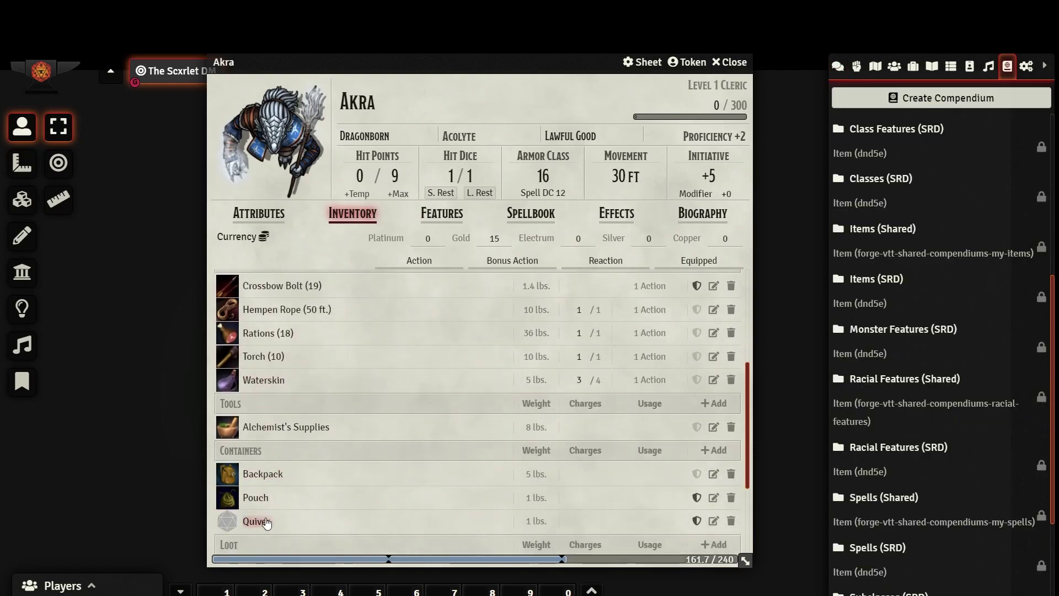
scroll(267, 523, down, 2)
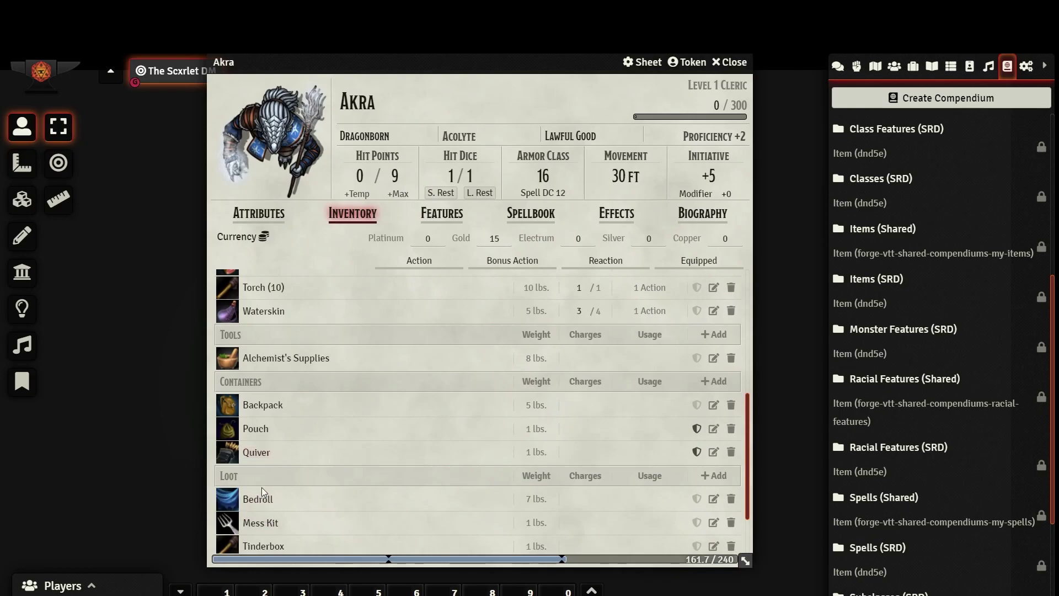
scroll(262, 488, down, 2)
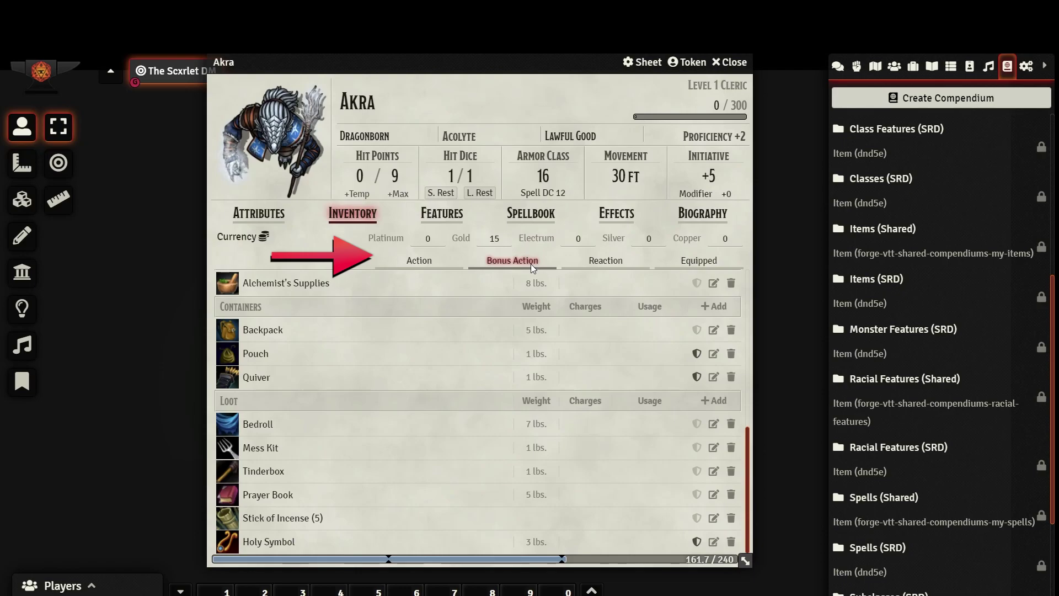
click(415, 265)
scroll(437, 379, up, 5)
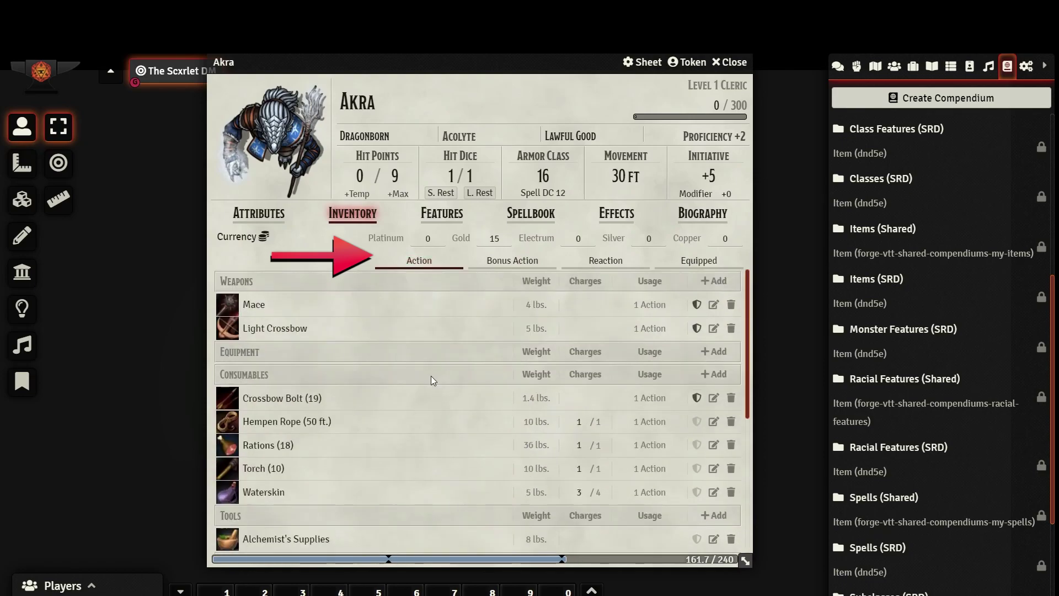
click(424, 264)
click(424, 264)
click(424, 264)
- Try the inventory's Bonus Action, Reaction and Equipped filters and clear them again
click(499, 262)
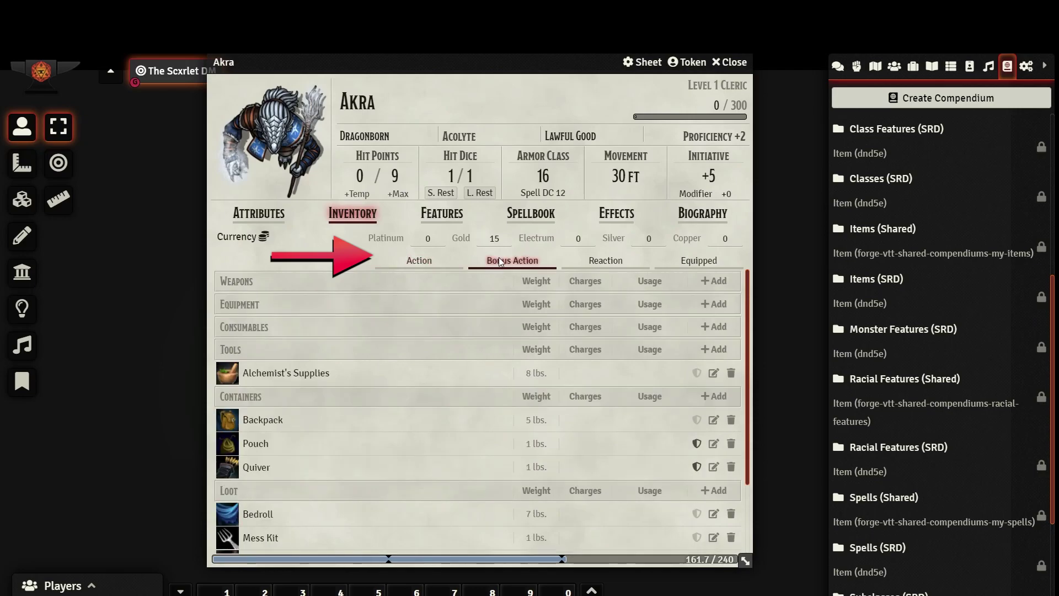
click(499, 261)
click(602, 259)
click(603, 259)
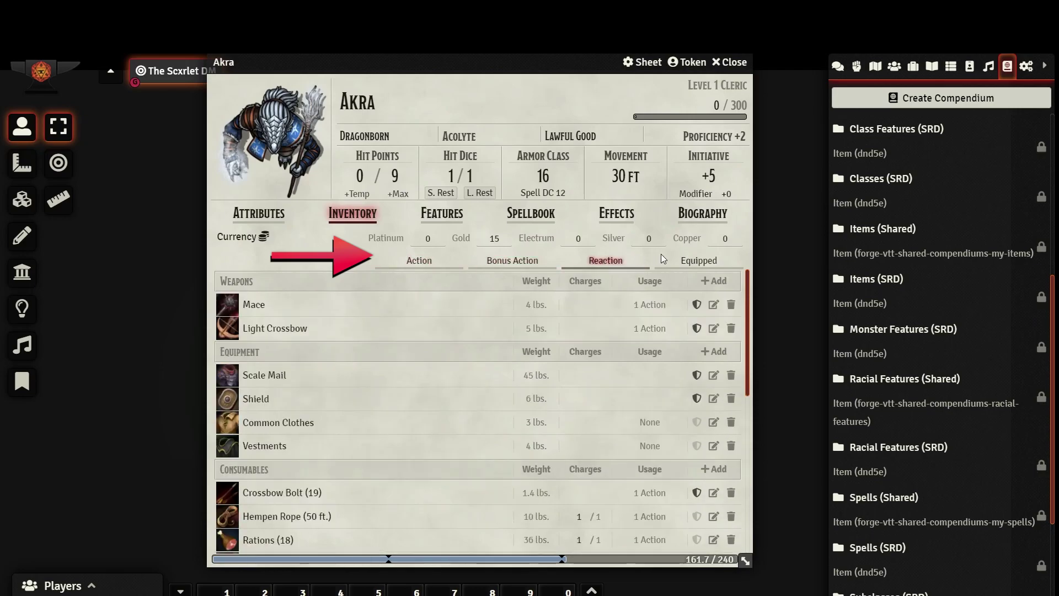
click(698, 264)
click(696, 515)
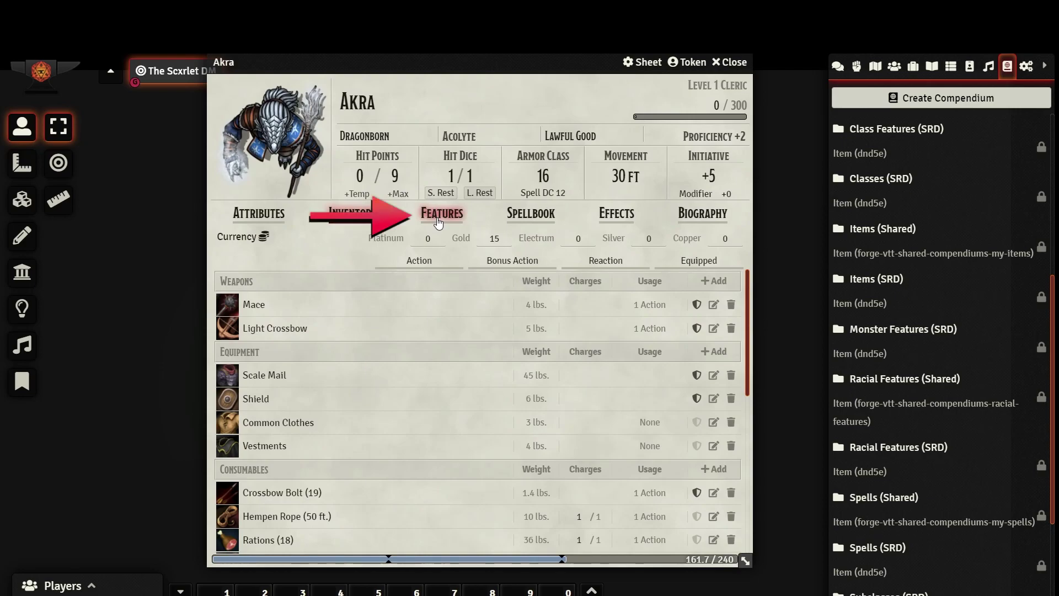
- Expand the Acolyte background in Akra's features, preview its linked Shelter of the Faithful feature and add that feature to the sheet
click(440, 215)
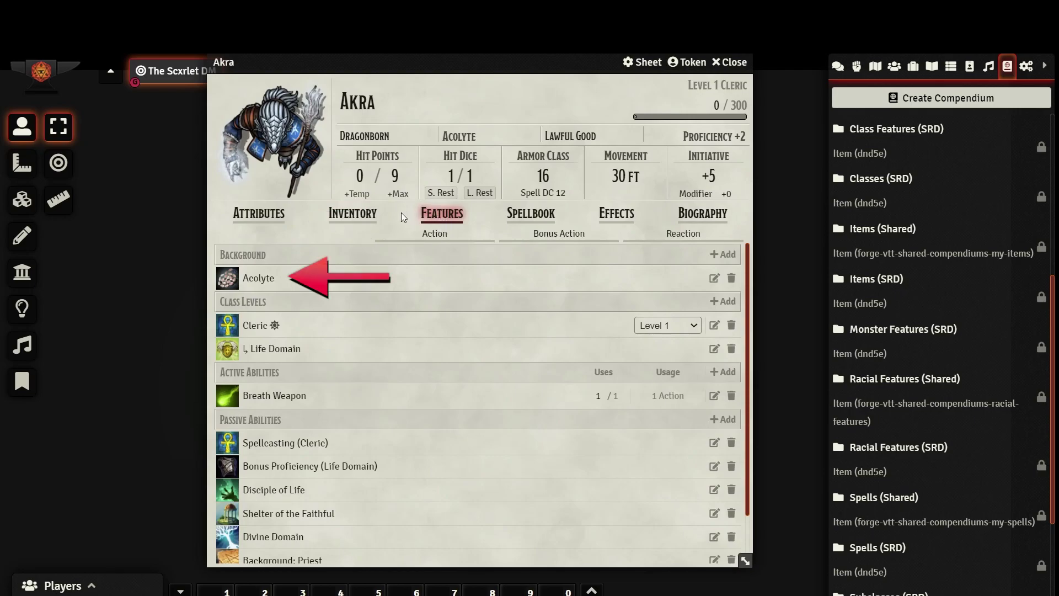
click(267, 282)
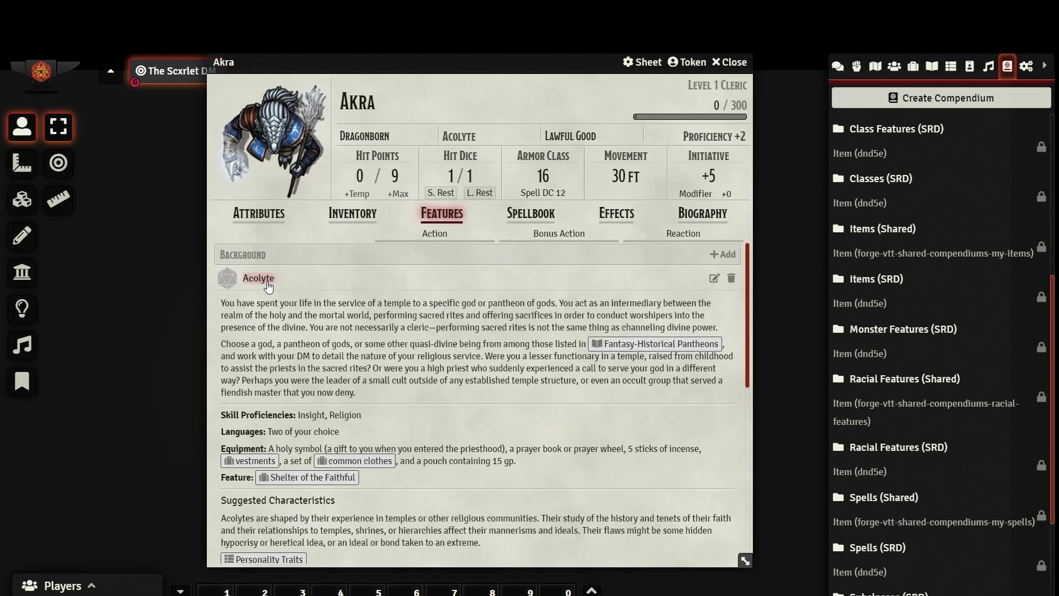
click(317, 478)
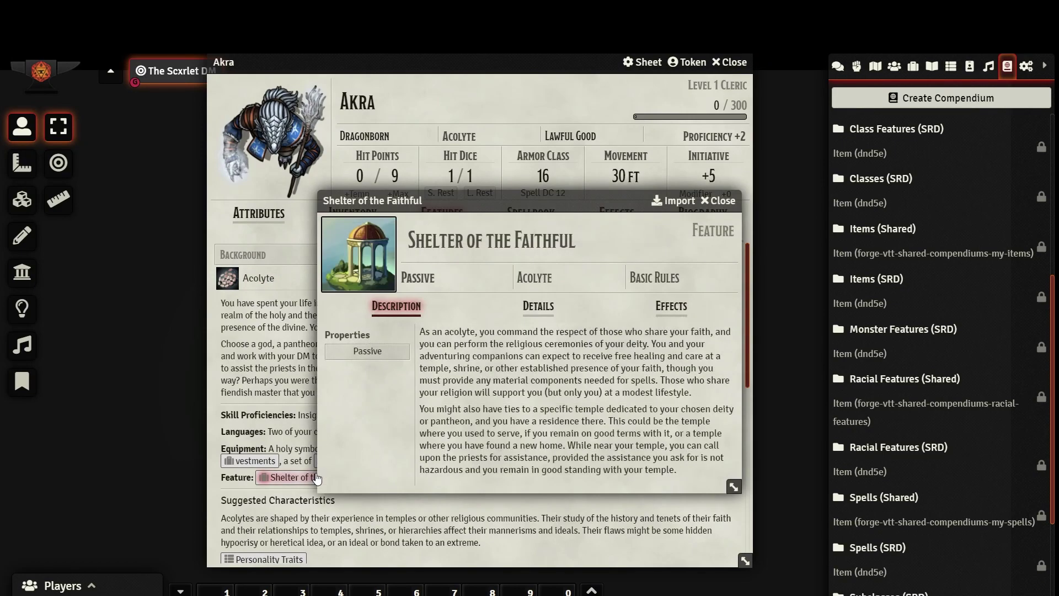
click(317, 478)
drag(313, 477, 305, 400)
scroll(305, 400, down, 2)
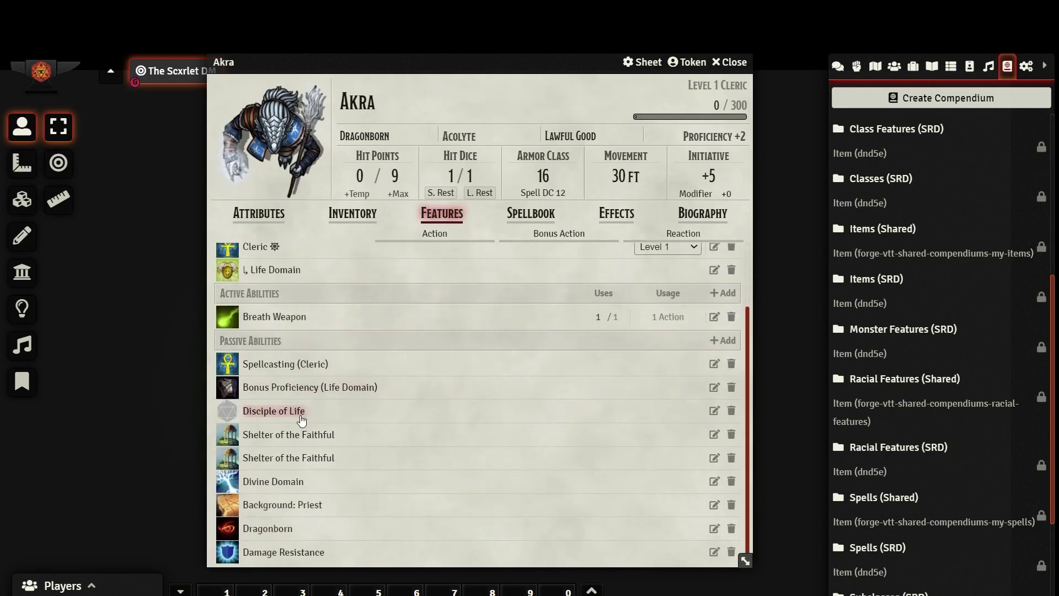
scroll(707, 331, up, 2)
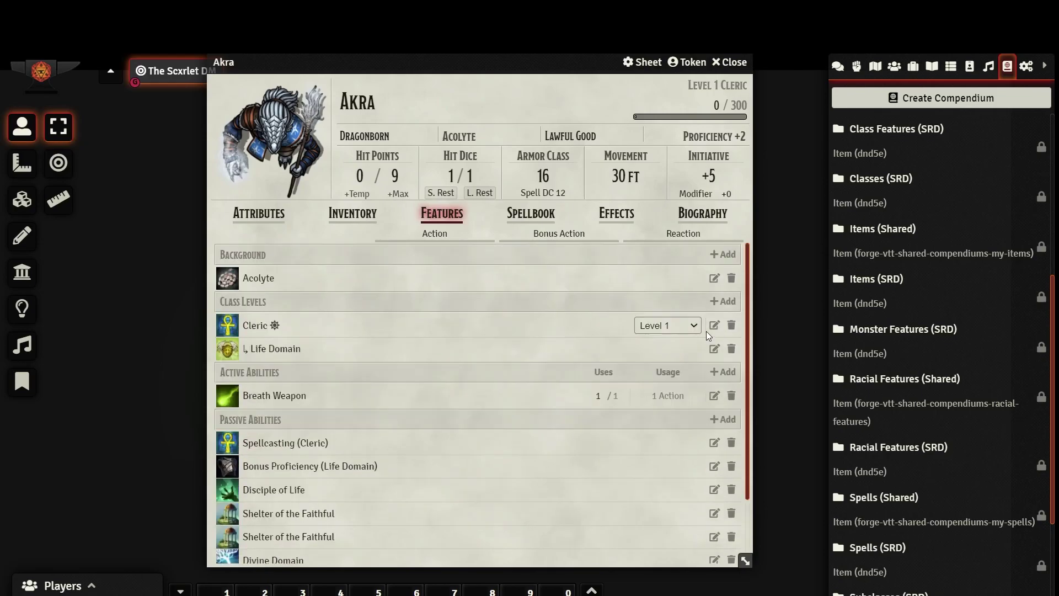
- View the item sheet of the Acolyte background and the advancement details of the Cleric class
click(715, 279)
key(Escape)
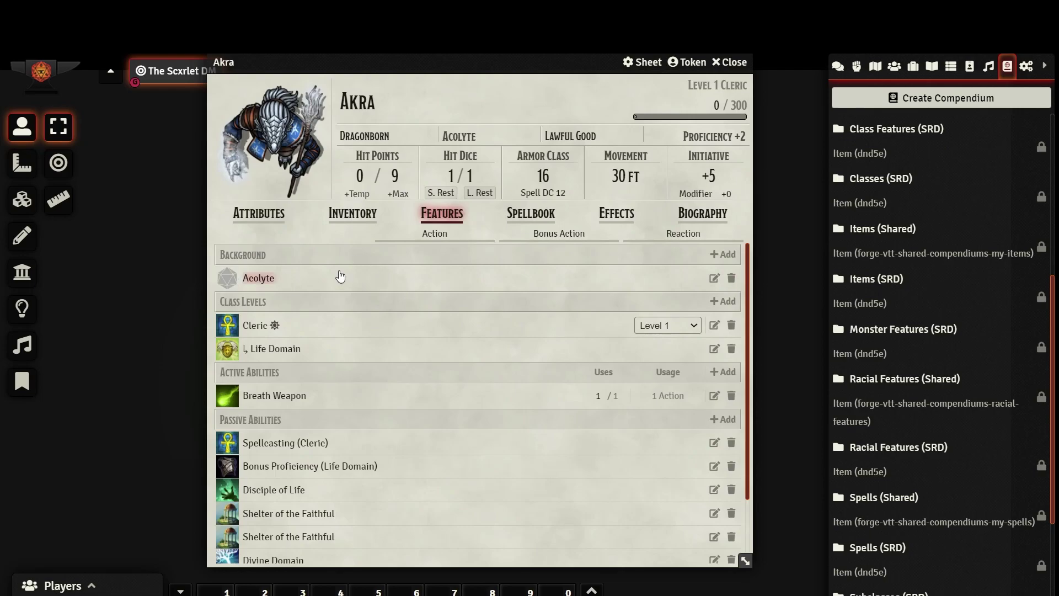
click(715, 325)
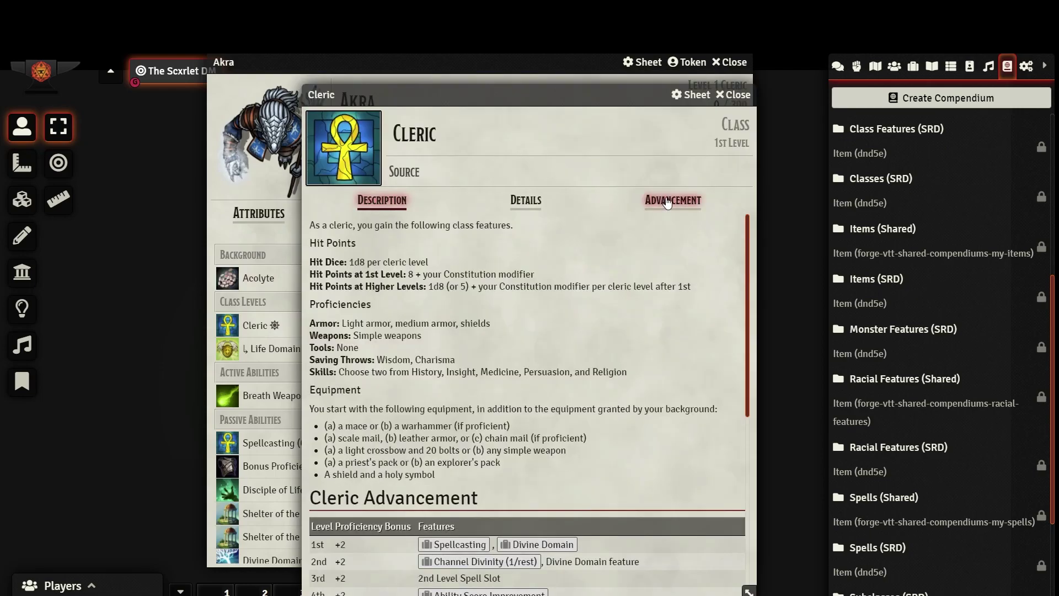
click(670, 201)
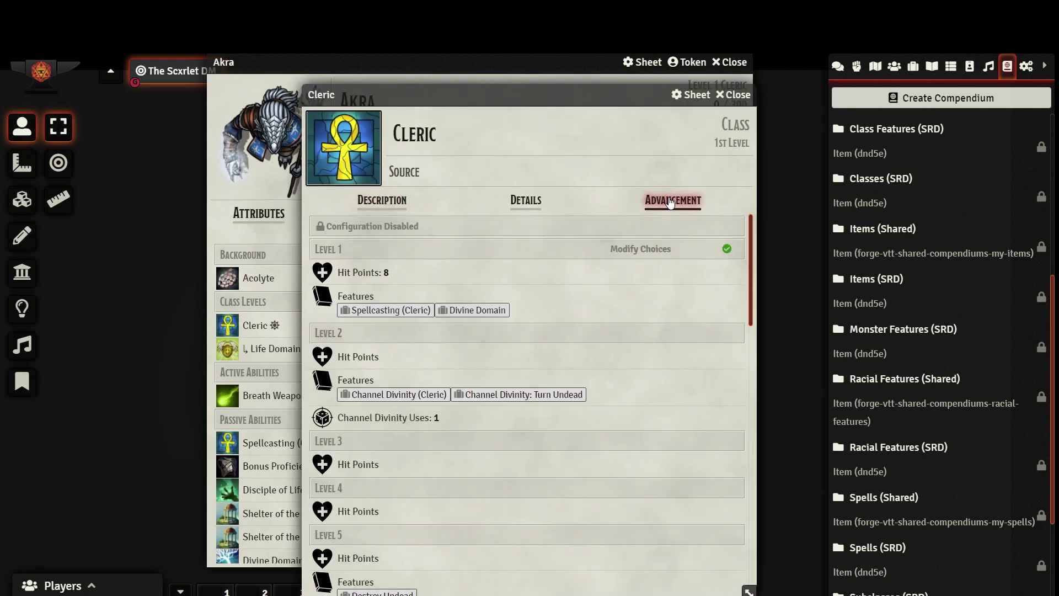
key(Escape)
- Start advancing the Cleric class to Level 2 to view the Hit Points choices, and cancel the advancement
click(683, 324)
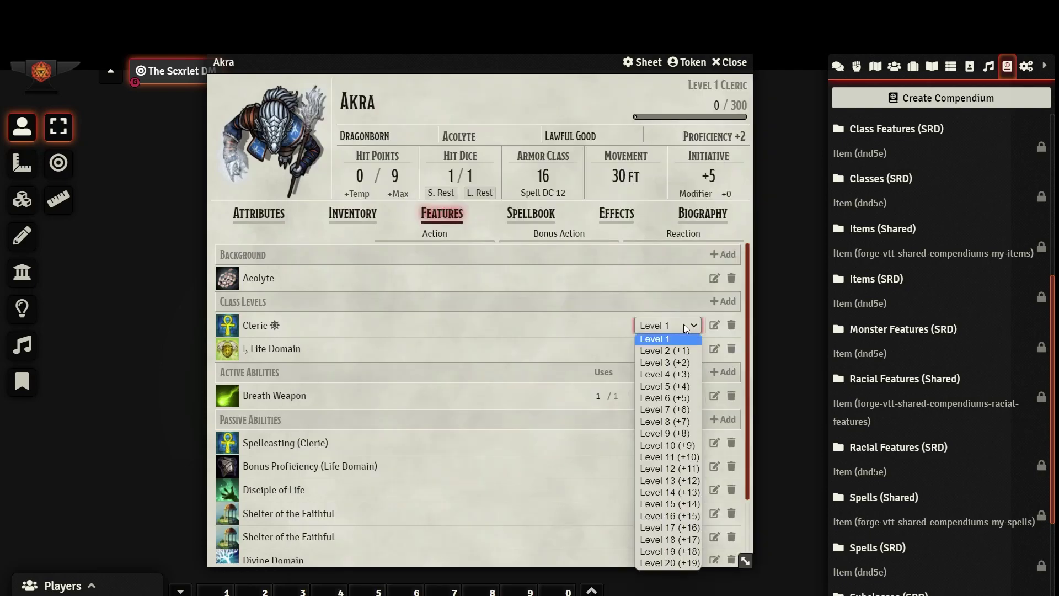
click(680, 346)
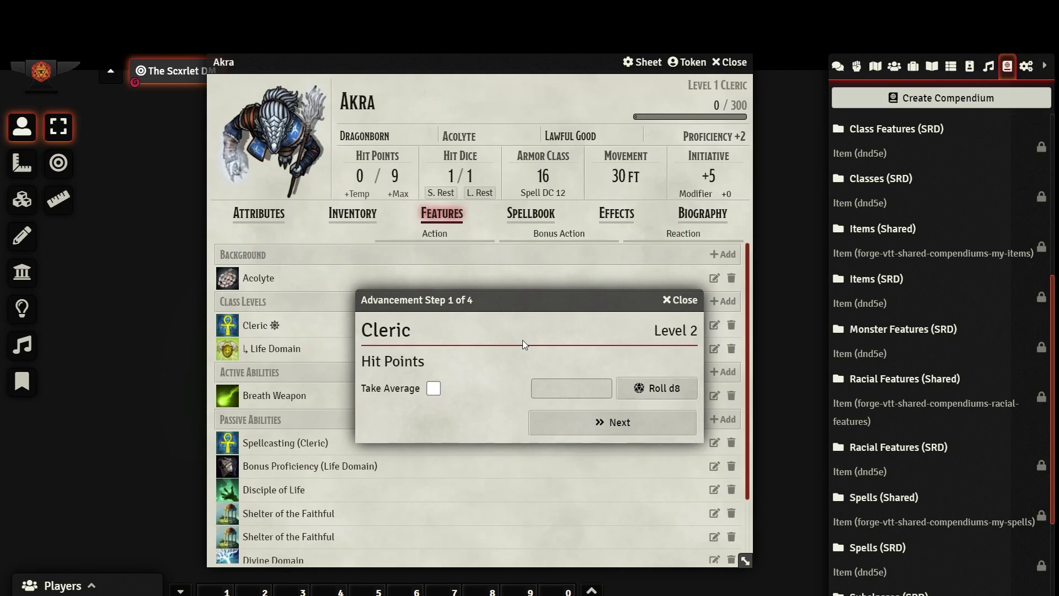
key(Escape)
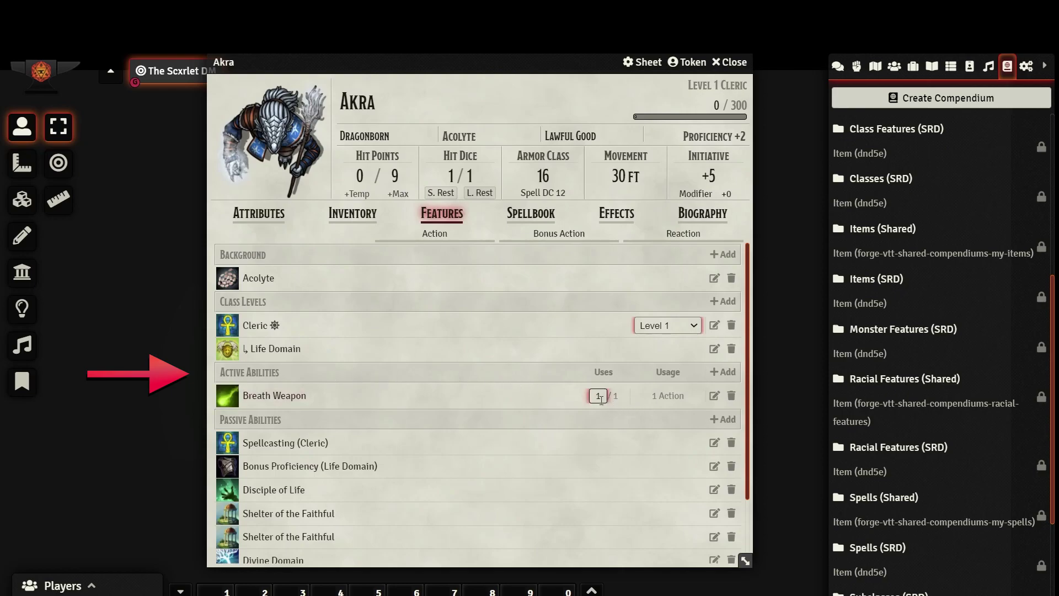
- Use Breath Weapon, consuming its available use, and rotate and place its 15 ft cone template at Akra's token
click(633, 399)
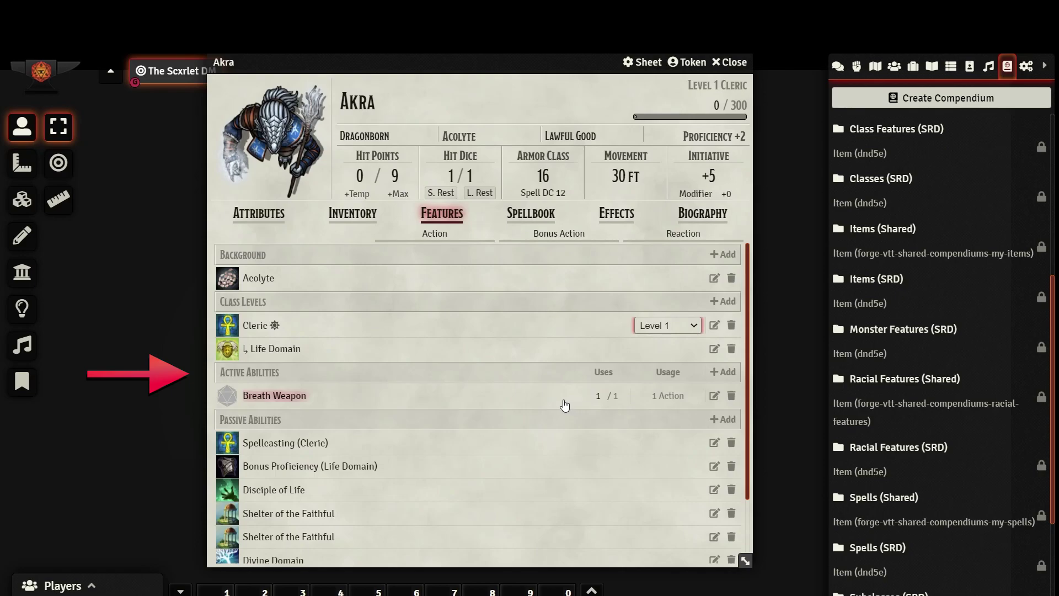
click(228, 401)
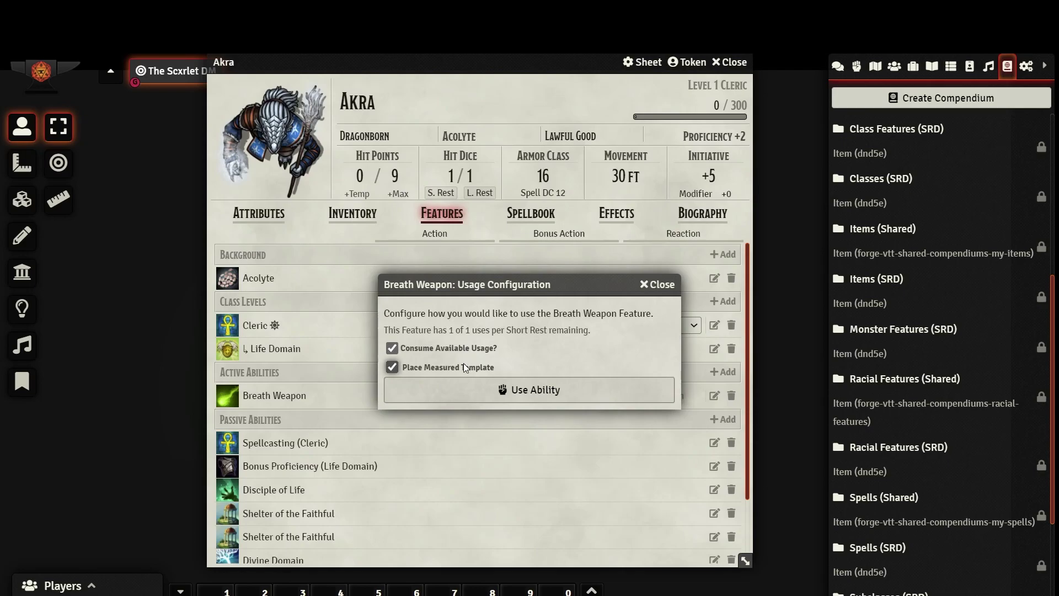
click(518, 390)
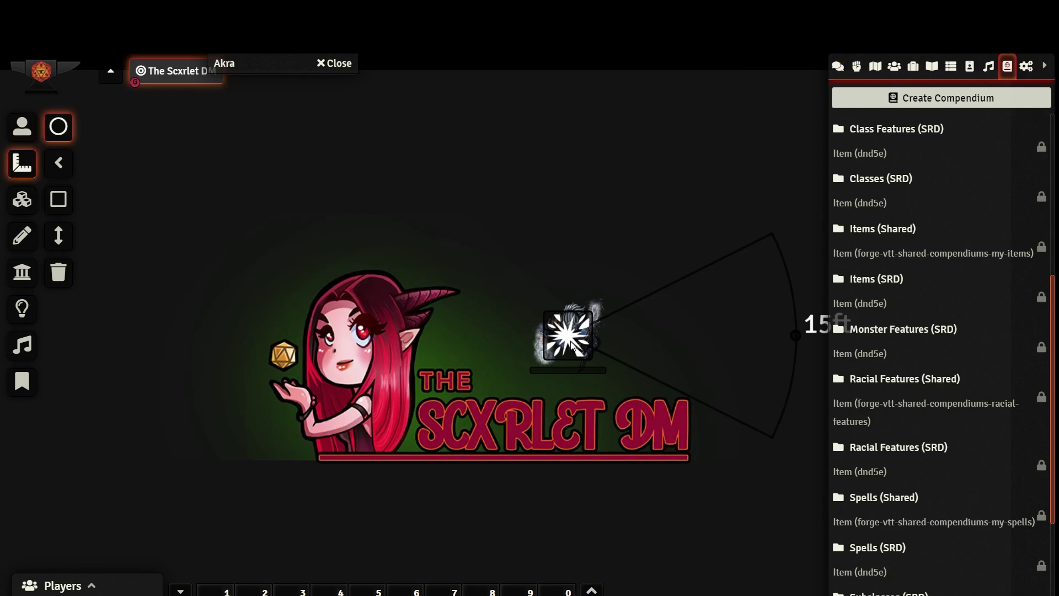
scroll(571, 344, down, 3)
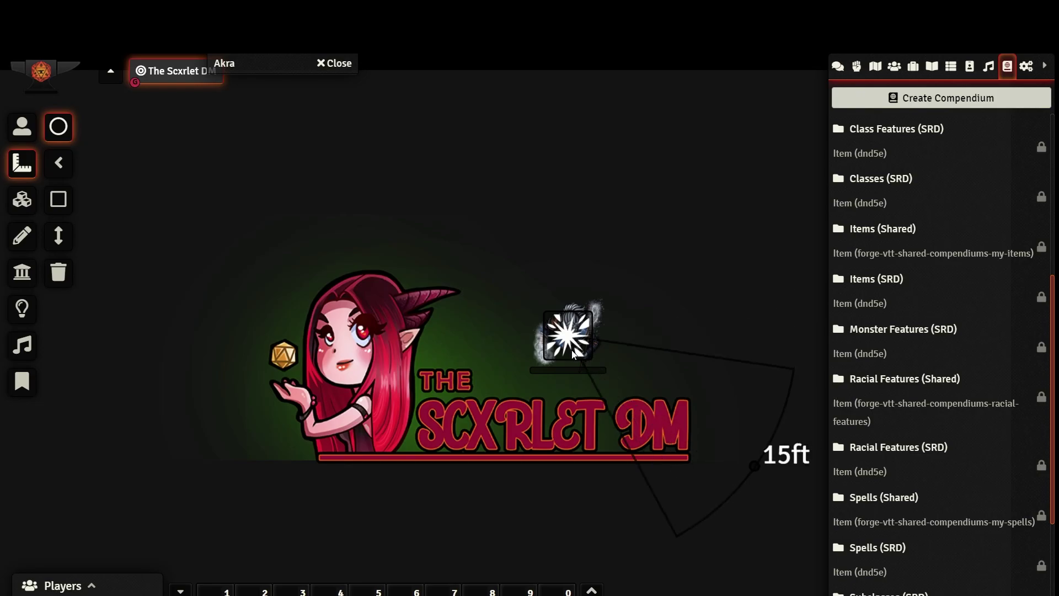
scroll(569, 353, up, 8)
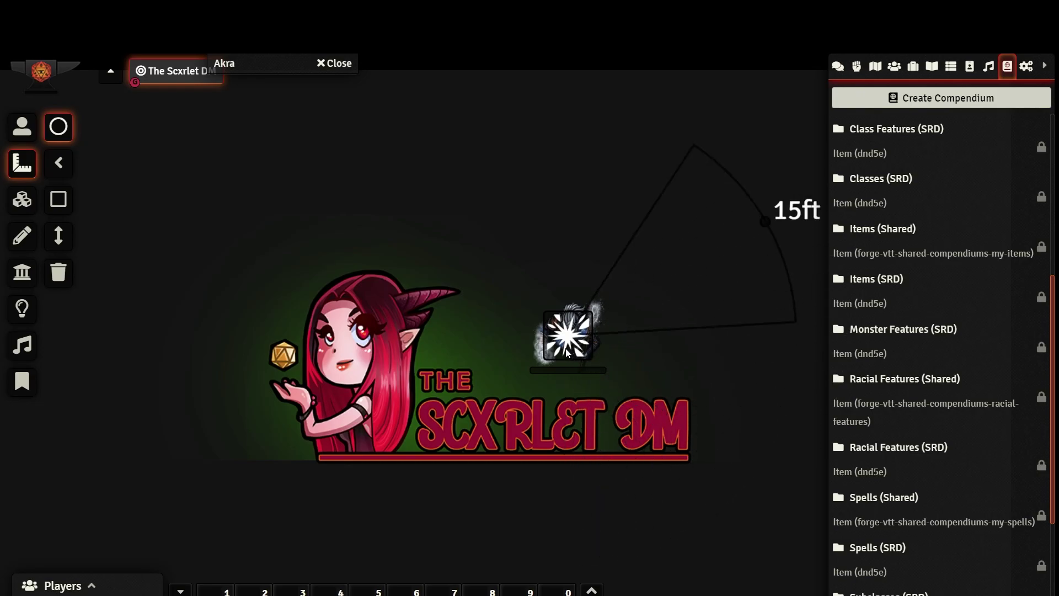
click(567, 353)
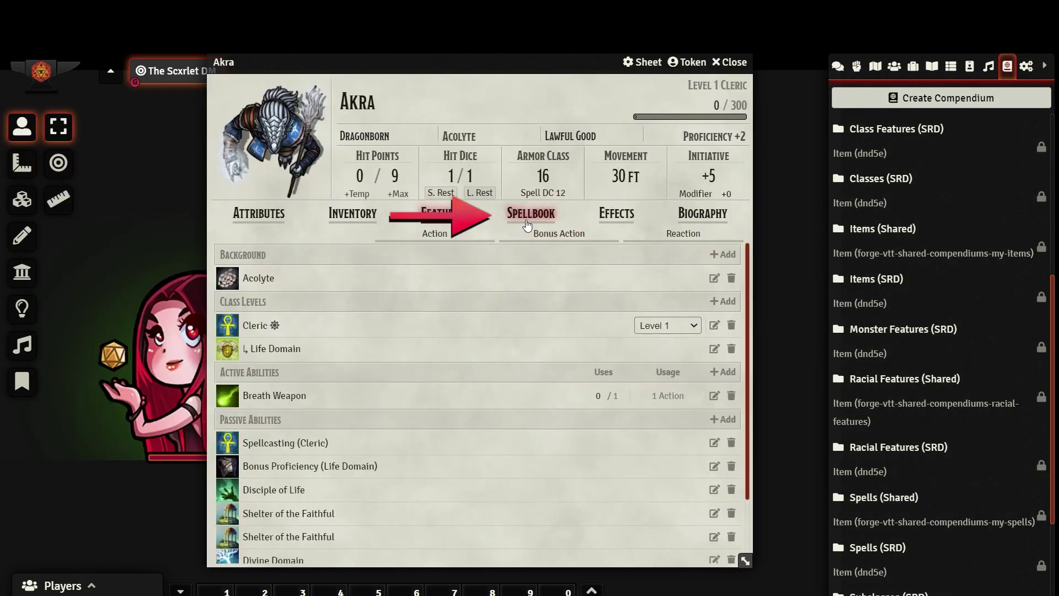
- Open Akra's spellbook and check the spellcasting ability options, keeping Wisdom
click(526, 220)
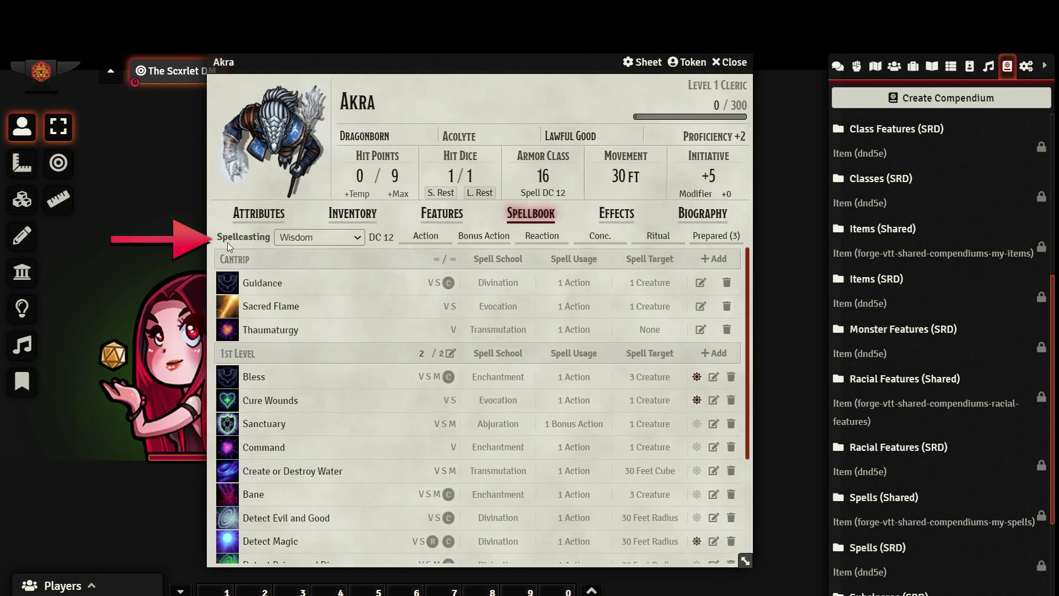
click(346, 235)
click(356, 239)
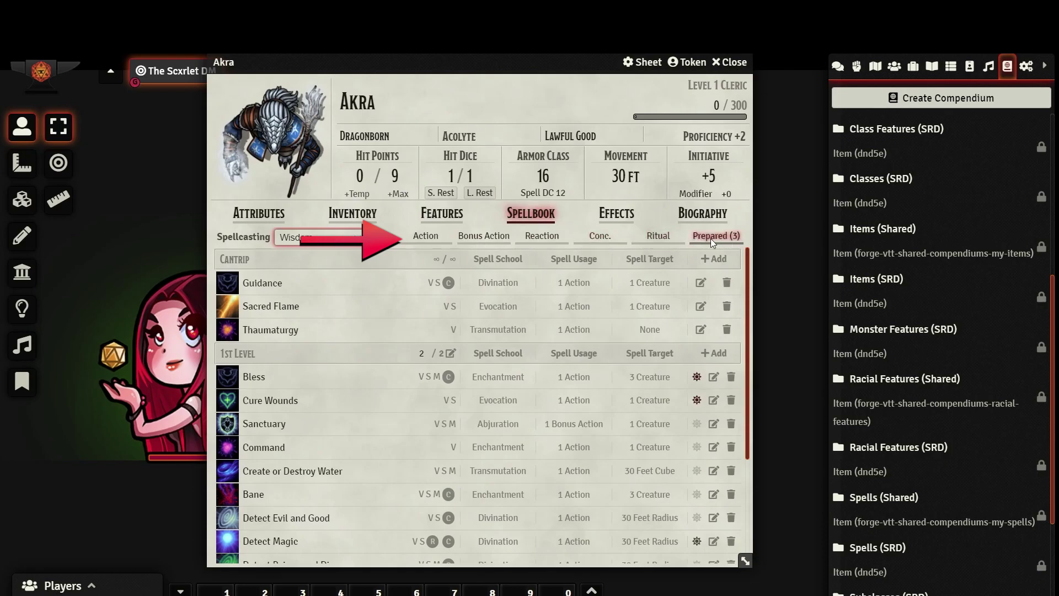
- Filter Akra's spellbook by concentration, ritual and prepared spells, and look through the full spell list
click(597, 238)
click(598, 238)
click(650, 239)
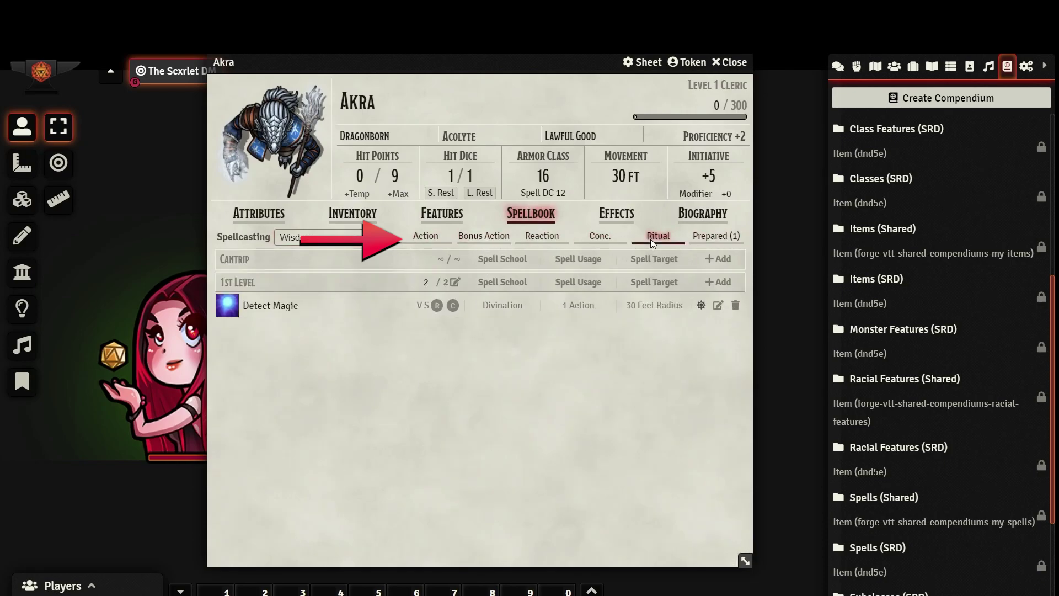
click(651, 239)
click(707, 238)
click(708, 238)
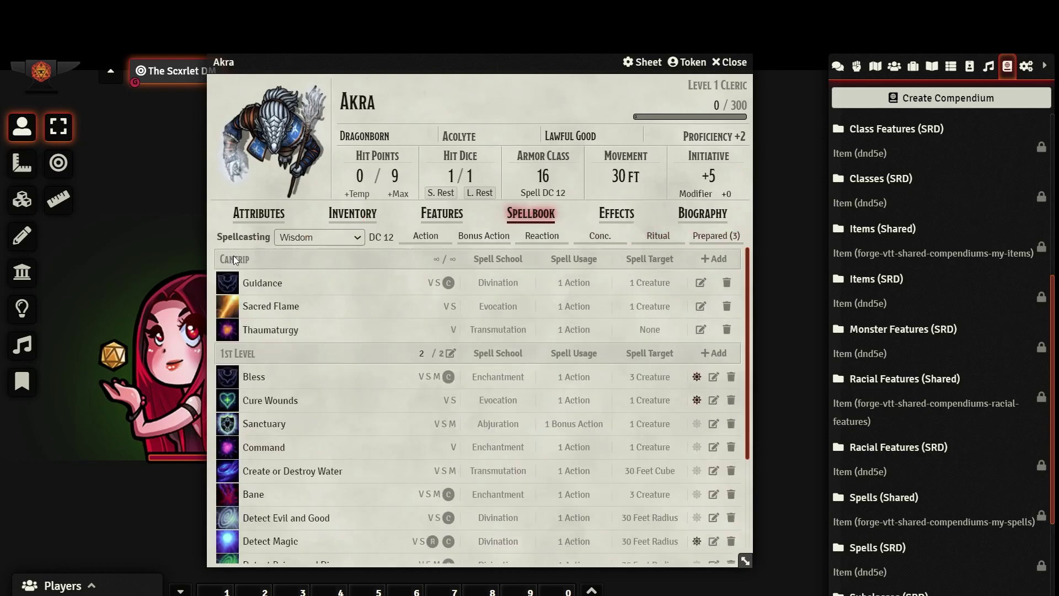
scroll(248, 359, down, 4)
scroll(270, 442, up, 4)
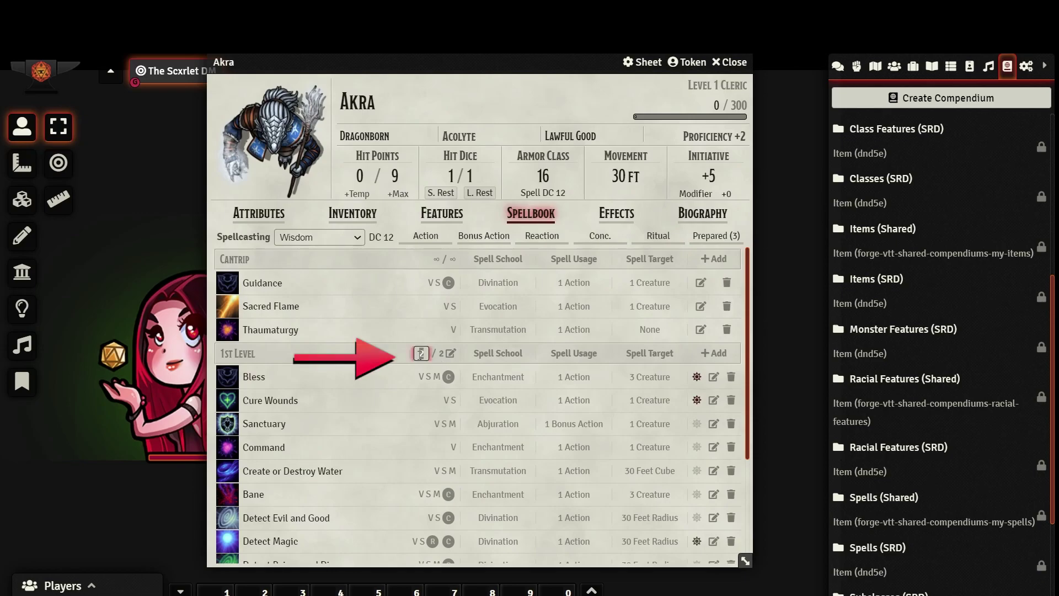
- Set the remaining 1st-level spell slots to 1 and take a long rest with Akra
click(422, 353)
text(1)
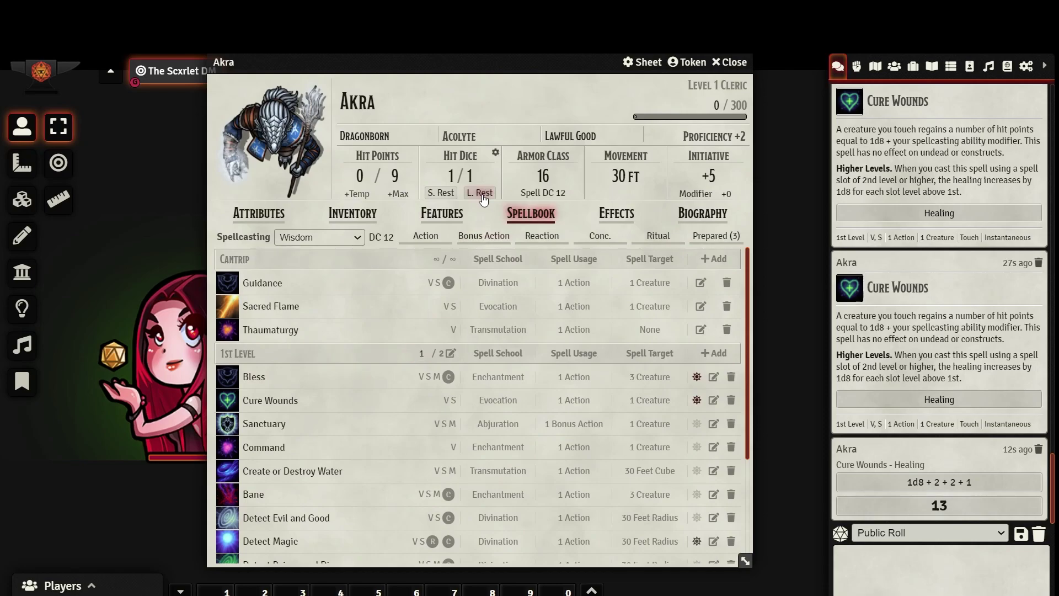
click(479, 191)
click(486, 393)
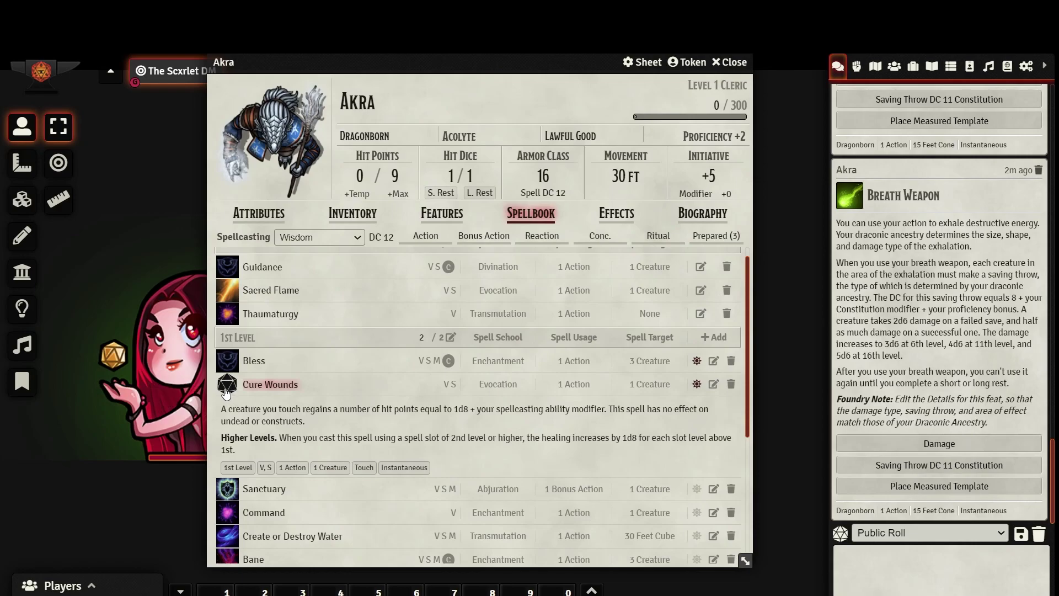
- Cast Cure Wounds at 1st level without consuming a spell slot
click(227, 393)
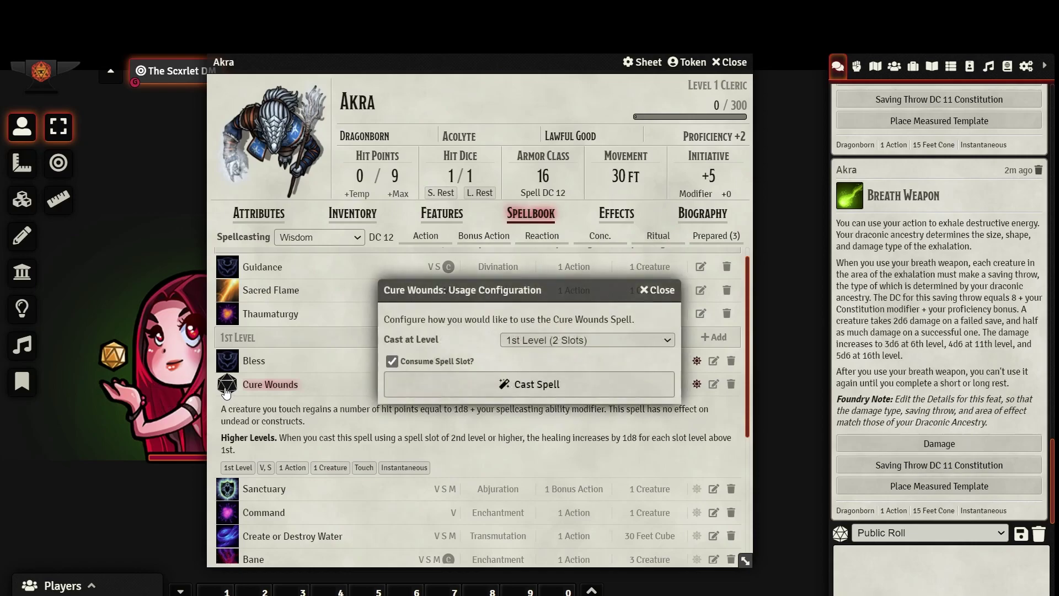
click(541, 340)
click(538, 354)
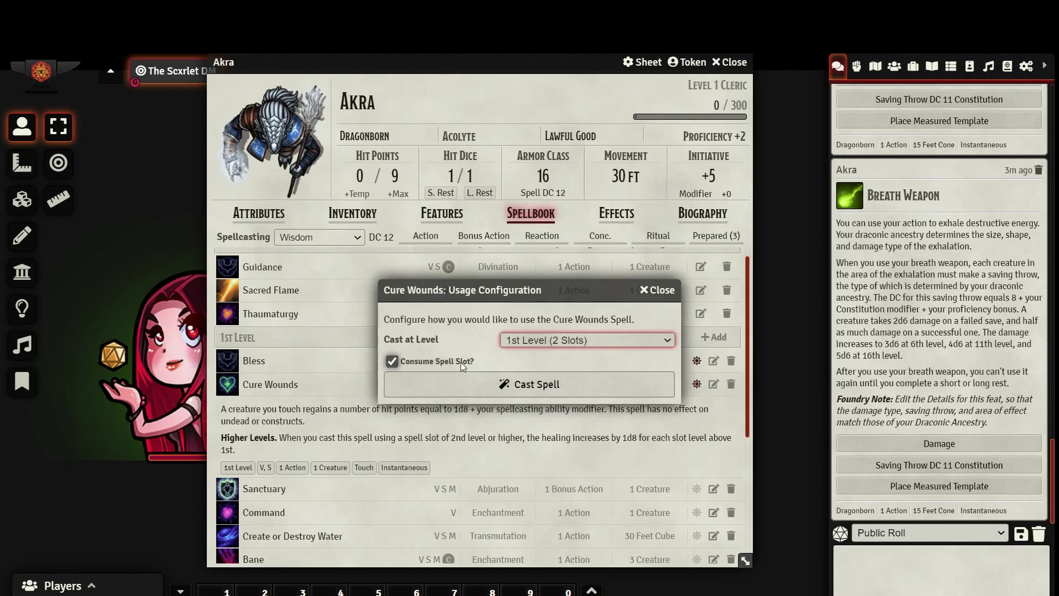
click(406, 361)
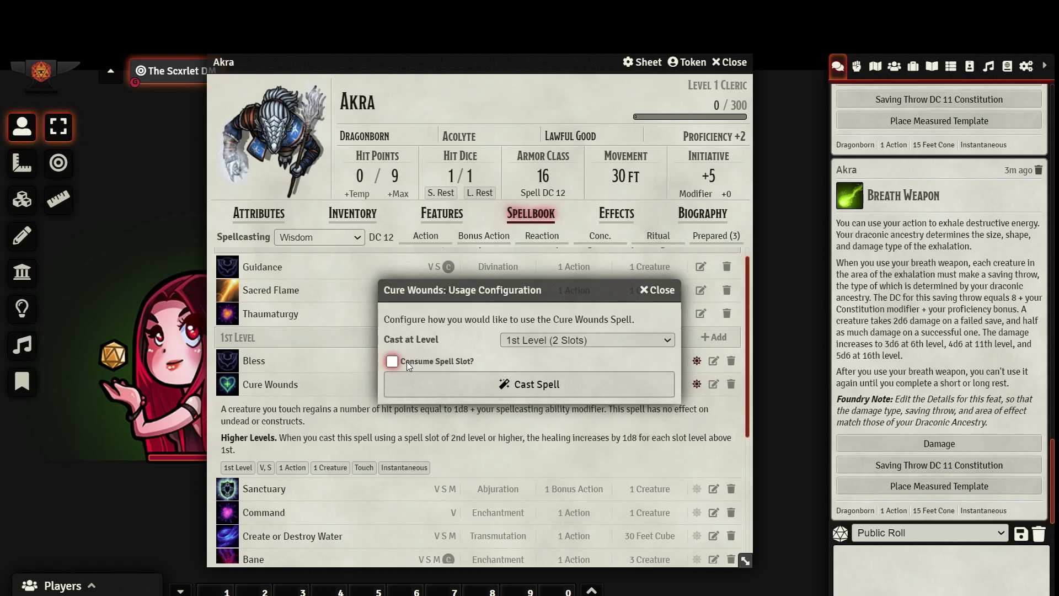
click(525, 389)
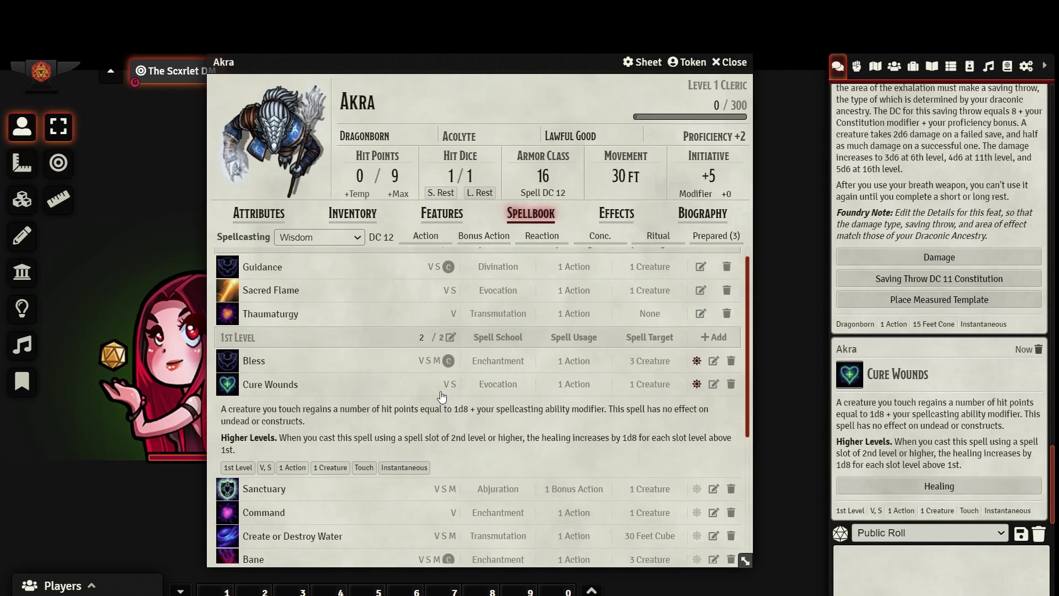
- Cast Cure Wounds again at 1st level, consuming a spell slot
click(227, 384)
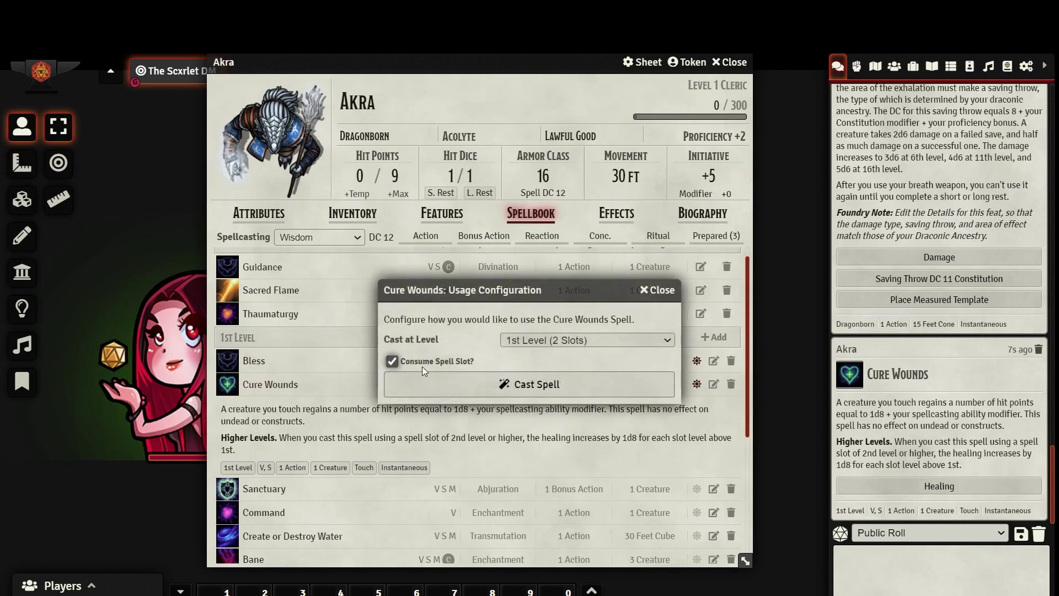
click(510, 383)
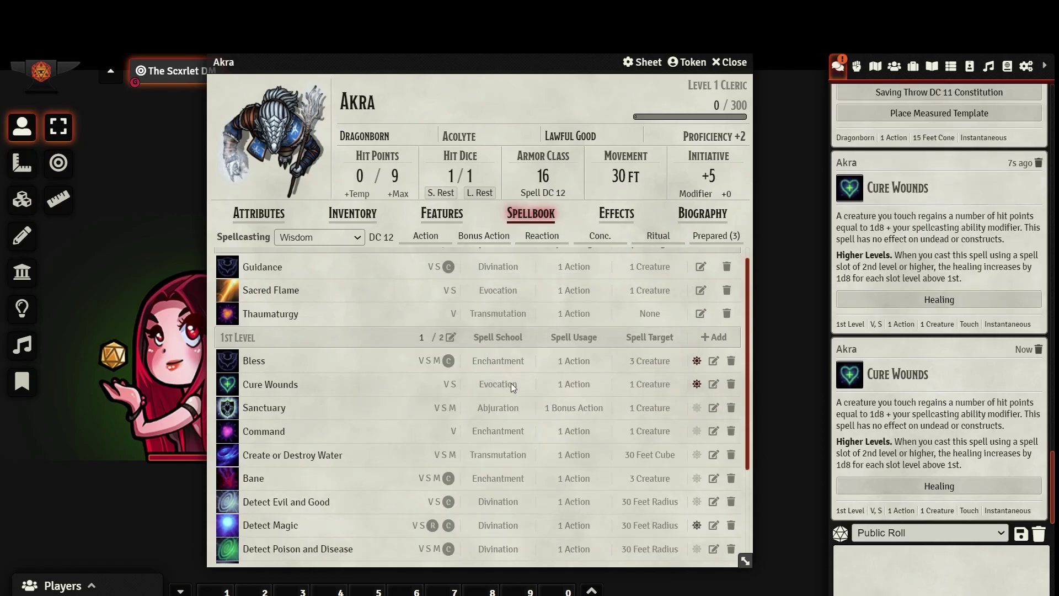
click(428, 340)
- Roll the healing of the latest Cure Wounds as a normal public roll and inspect its dice breakdown
click(944, 487)
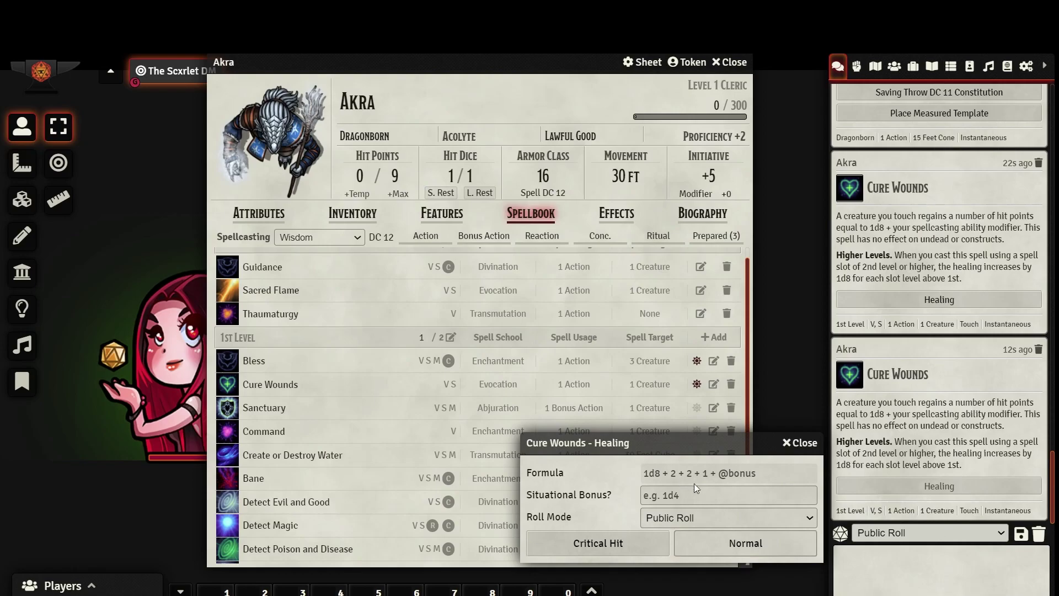
click(723, 545)
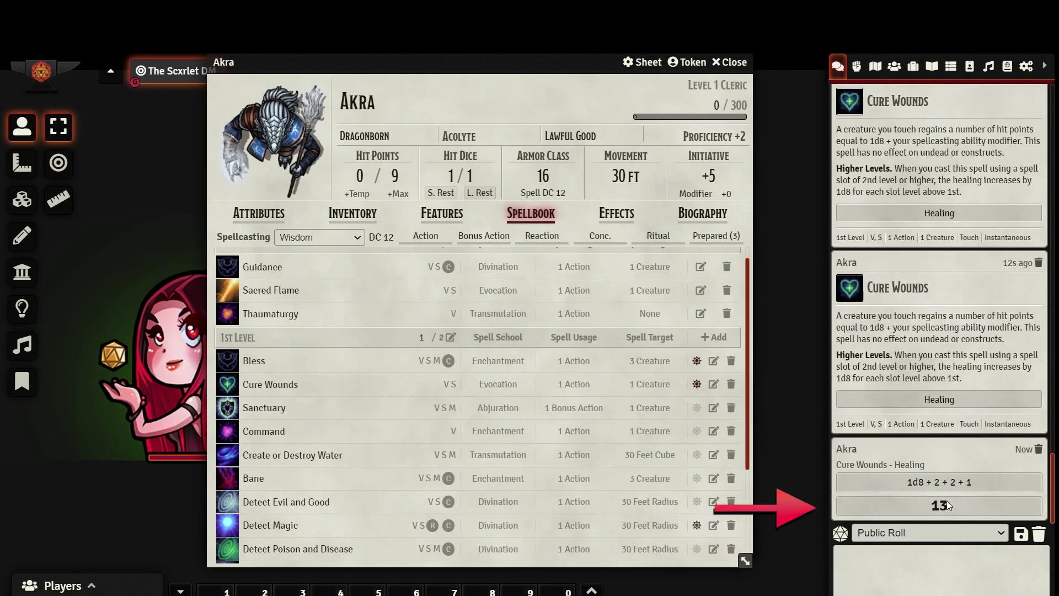
click(945, 478)
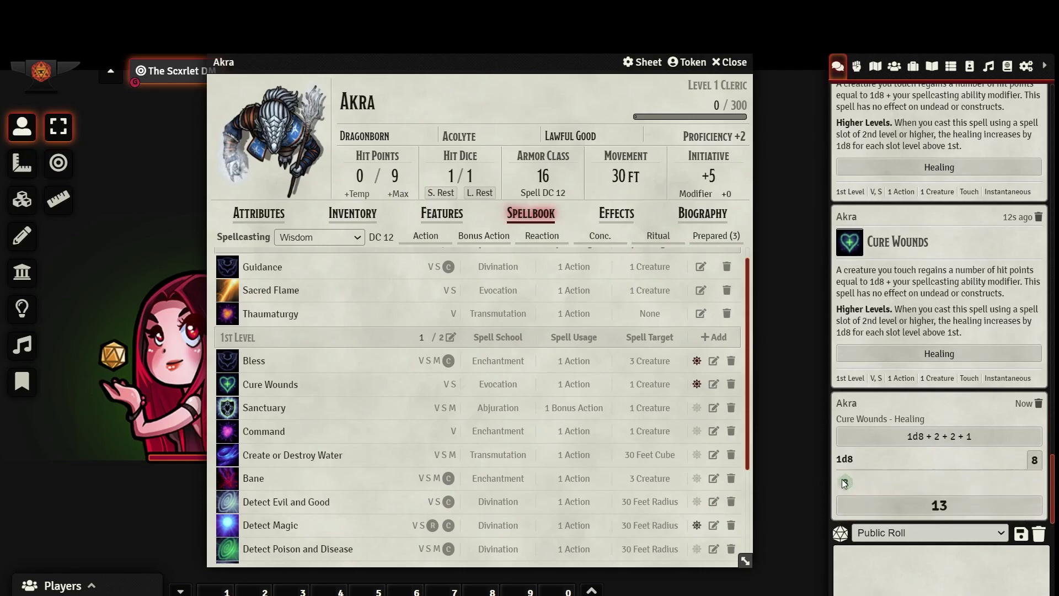
click(958, 437)
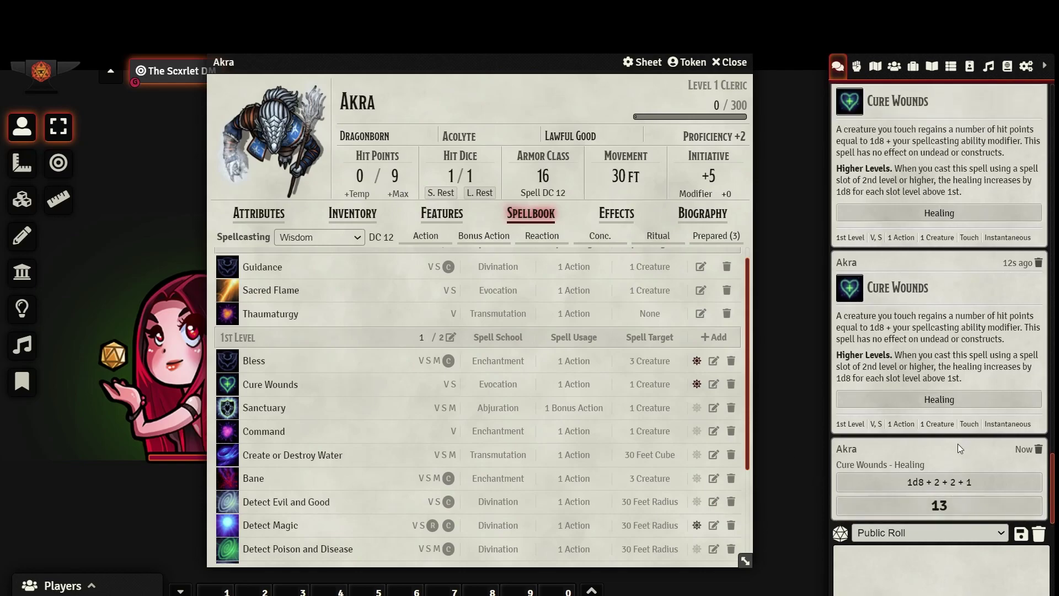
- Look over the 1st-level spells and take a long rest with Akra to recover the used spell slot
scroll(542, 418, down, 3)
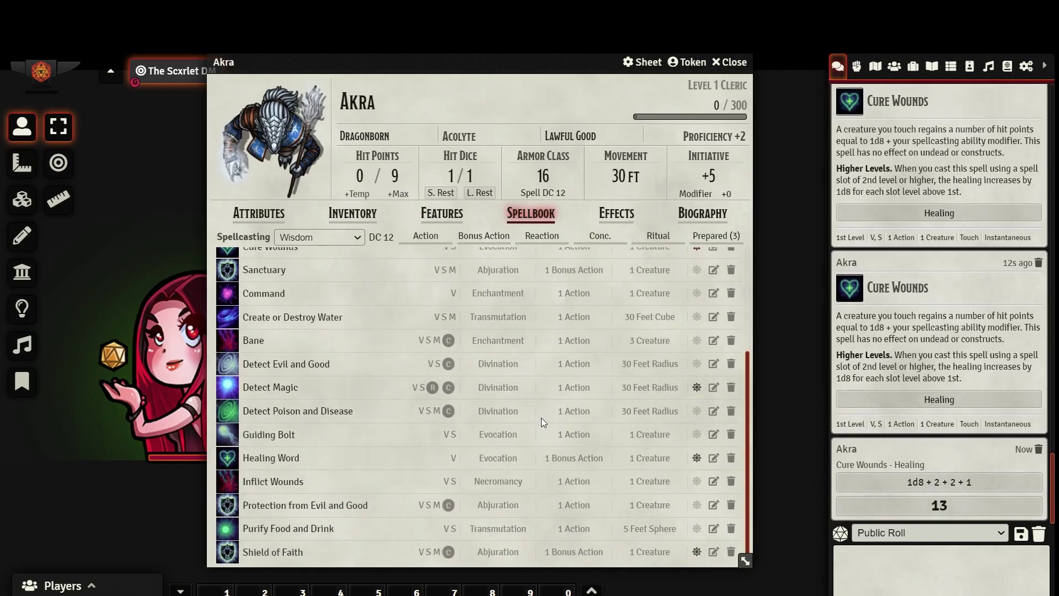
scroll(547, 429, up, 3)
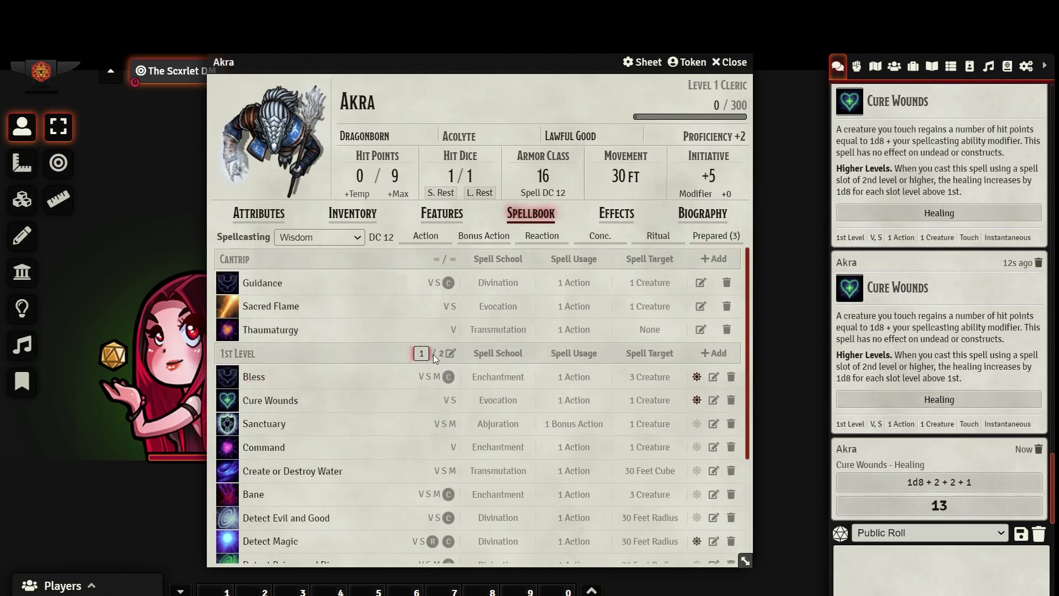
click(480, 192)
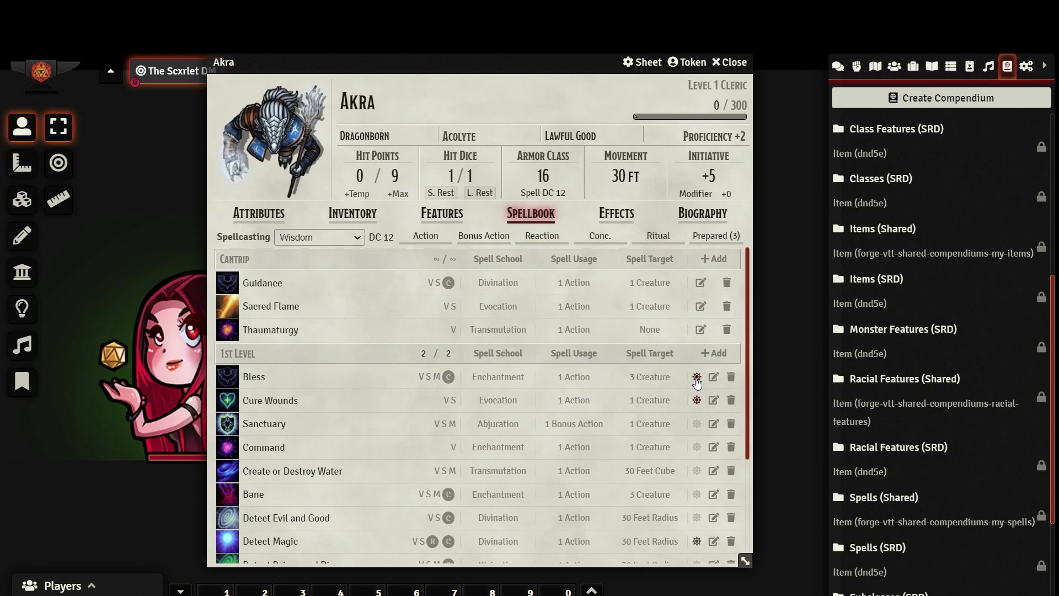
- Toggle the prepared state of Sanctuary and Command on and back off
click(697, 424)
click(698, 425)
click(701, 450)
click(701, 452)
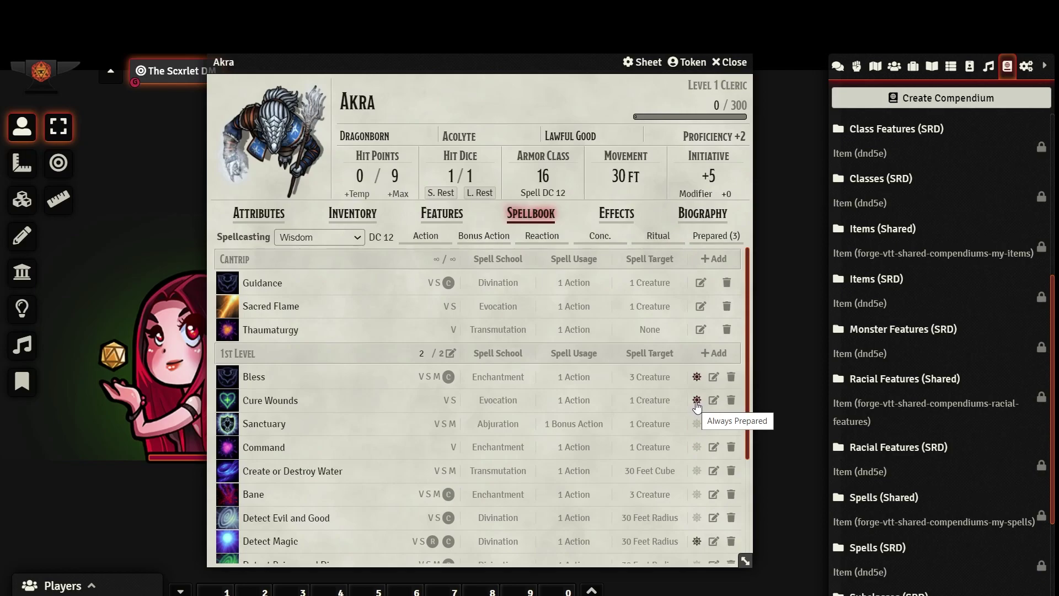
- Review which 1st-level spells are prepared and view the description of Cure Wounds
scroll(698, 407, down, 5)
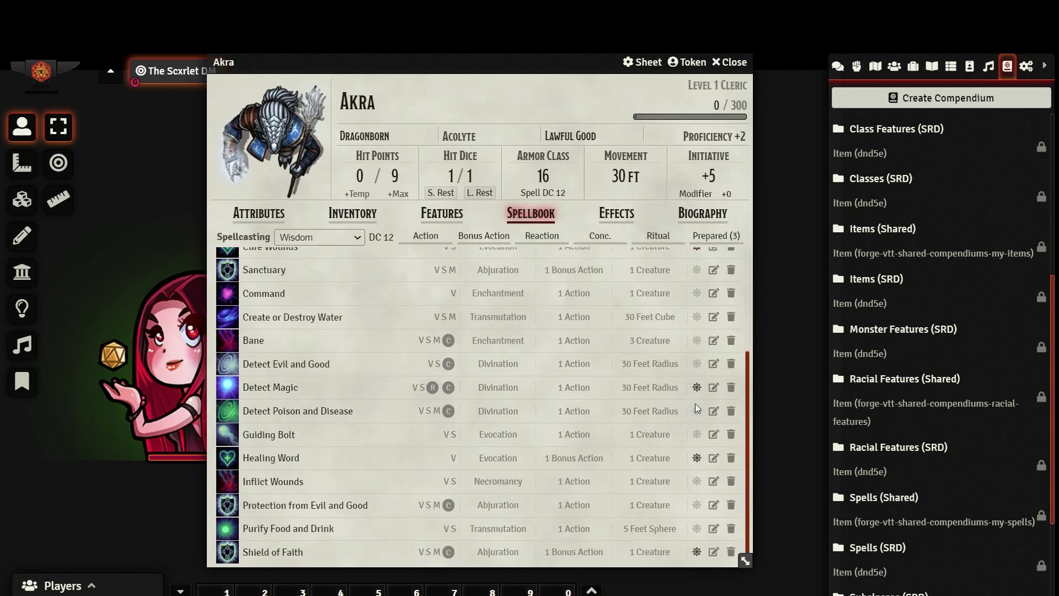
scroll(697, 408, up, 5)
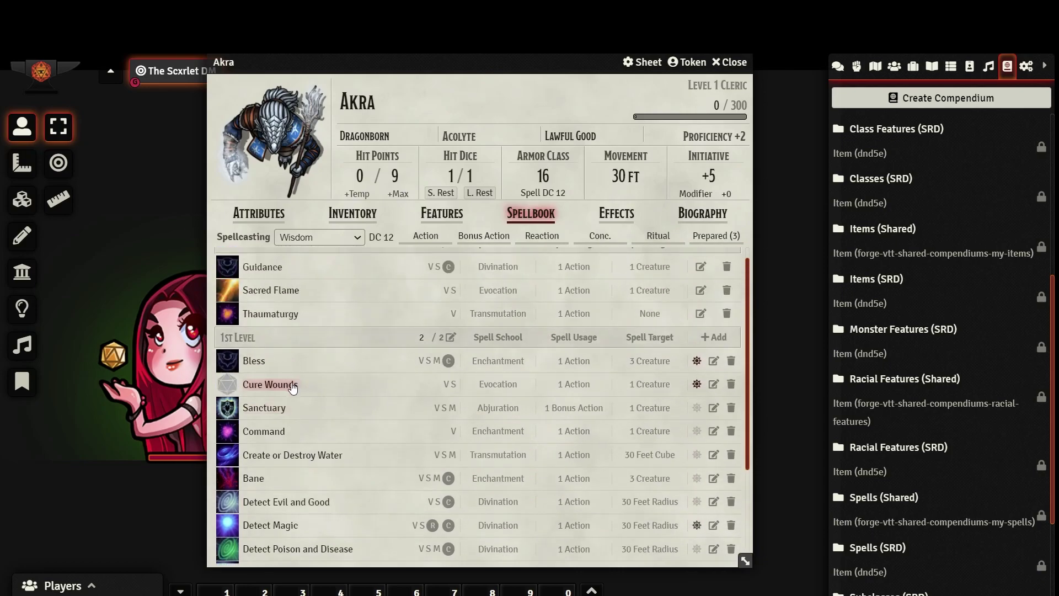
click(293, 388)
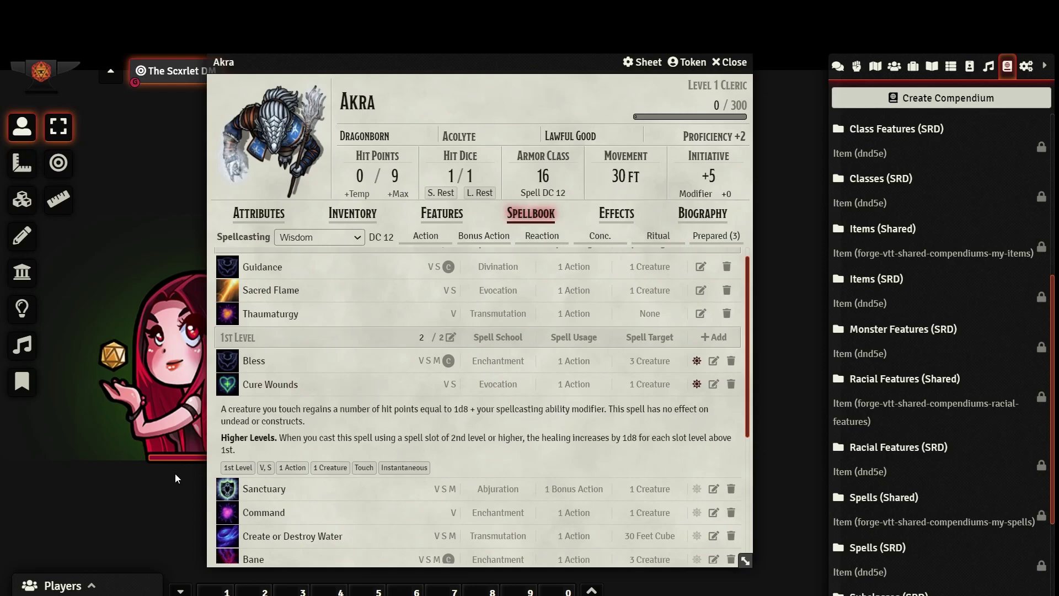
click(386, 384)
scroll(352, 256, up, 1)
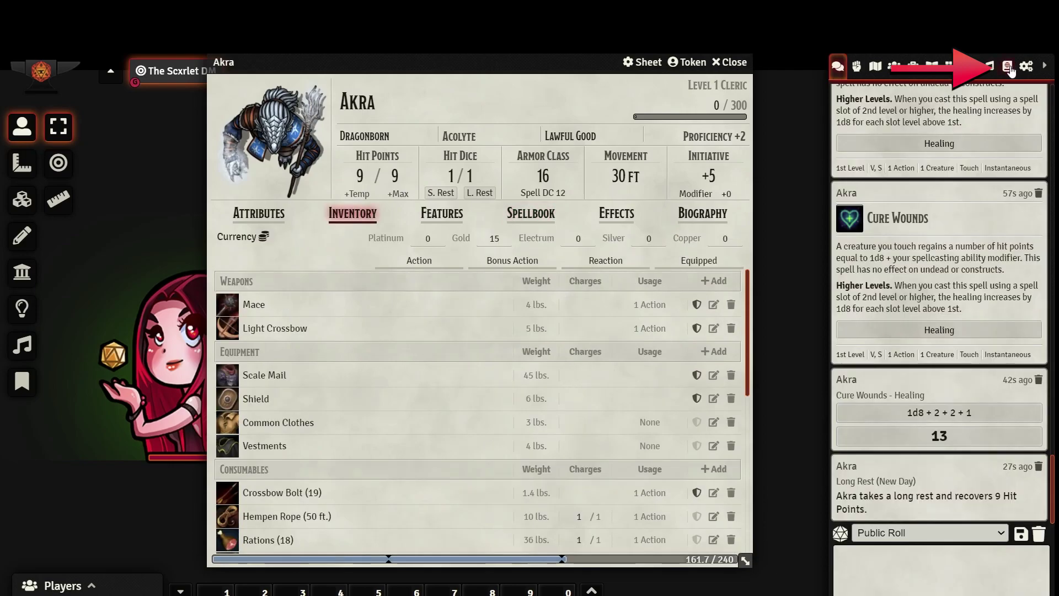
- Open the Items (SRD) compendium beside Akra's sheet and add the Abacus to the inventory
click(1008, 67)
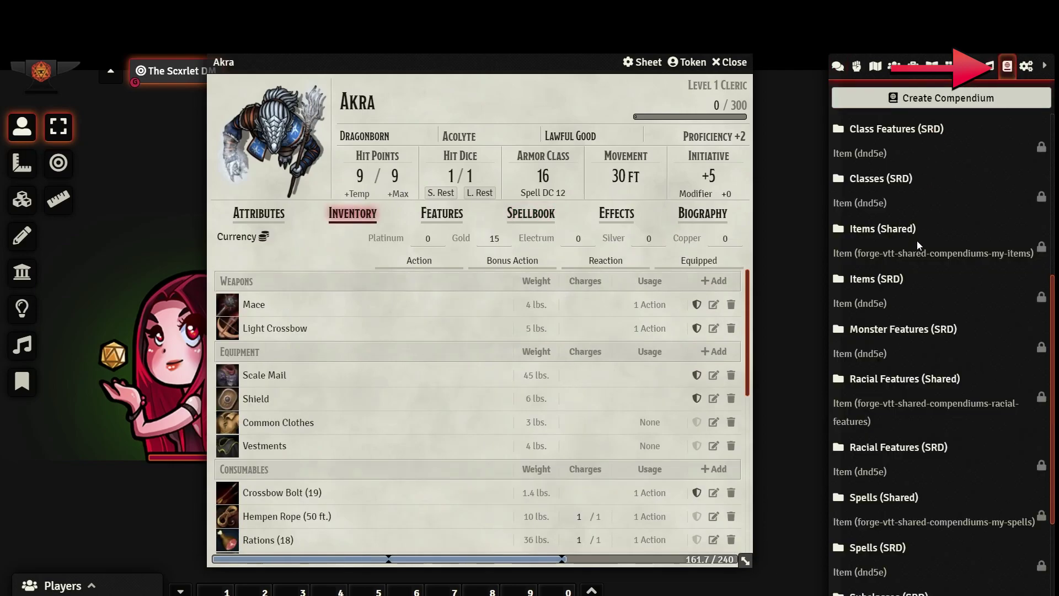
click(872, 289)
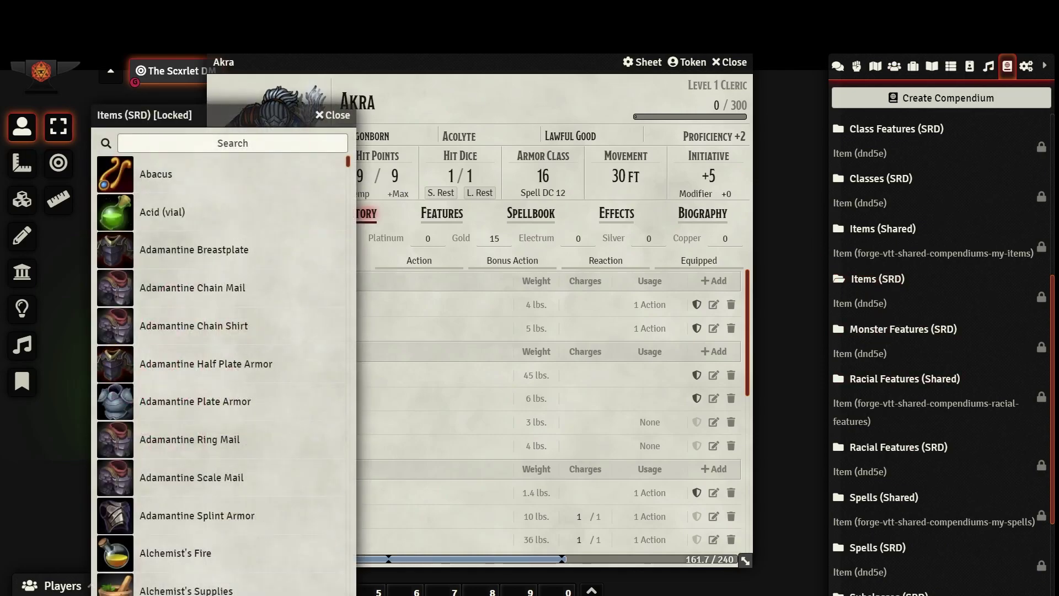
drag(166, 110, 97, 86)
drag(329, 67, 454, 88)
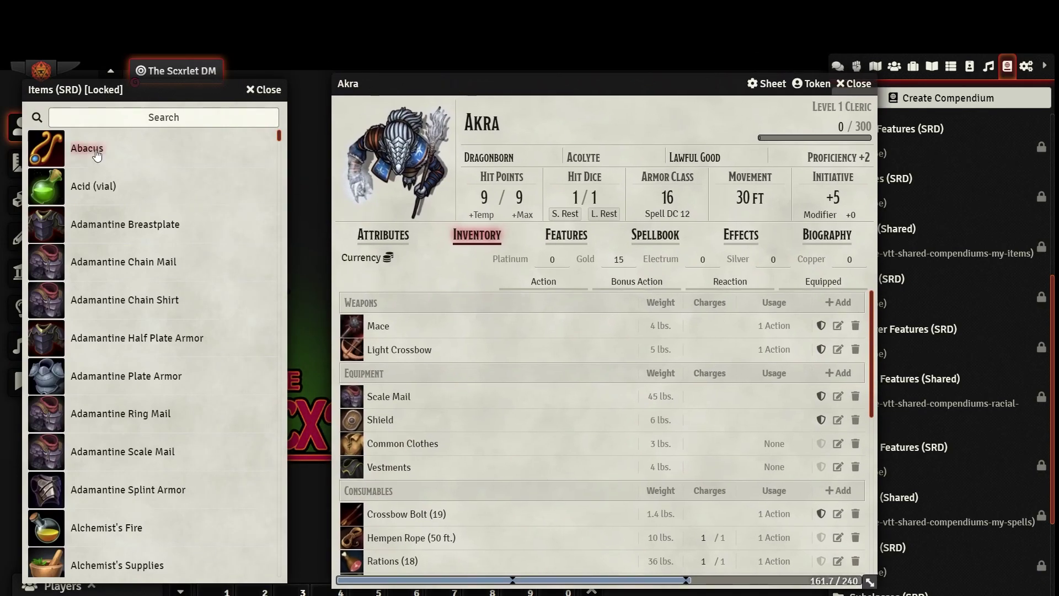
drag(97, 155, 482, 363)
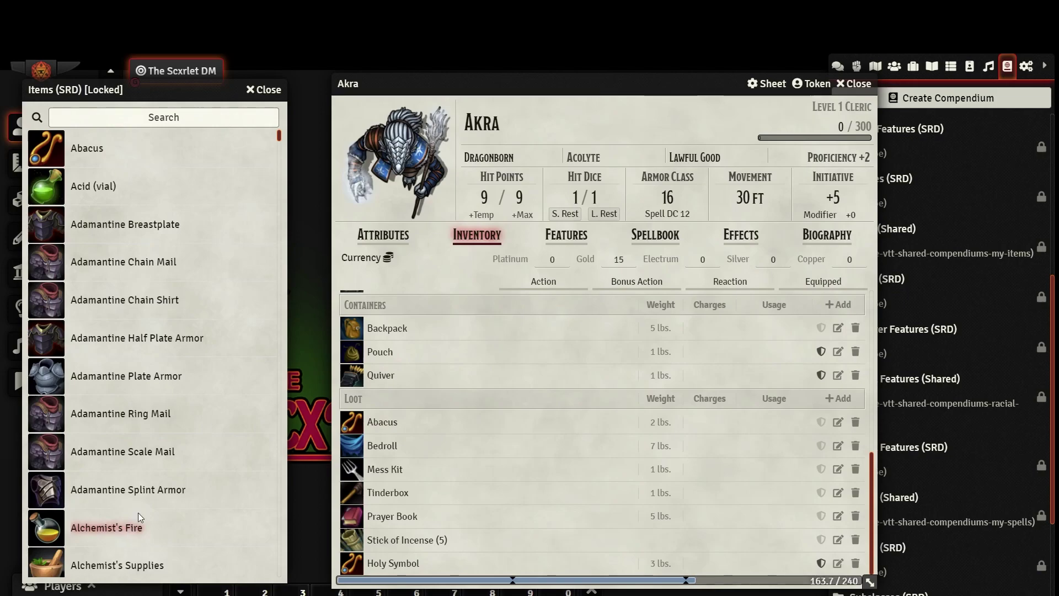
- Add the Adamantine Breastplate from the compendium to Akra's inventory and equip it in place of the Scale Mail
scroll(452, 432, up, 8)
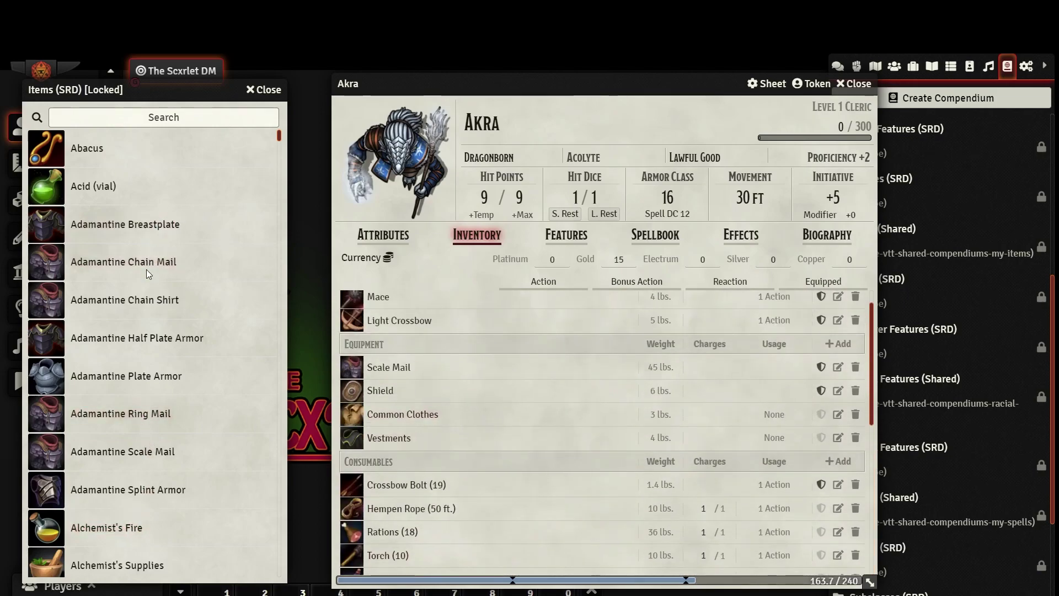
drag(138, 233, 498, 414)
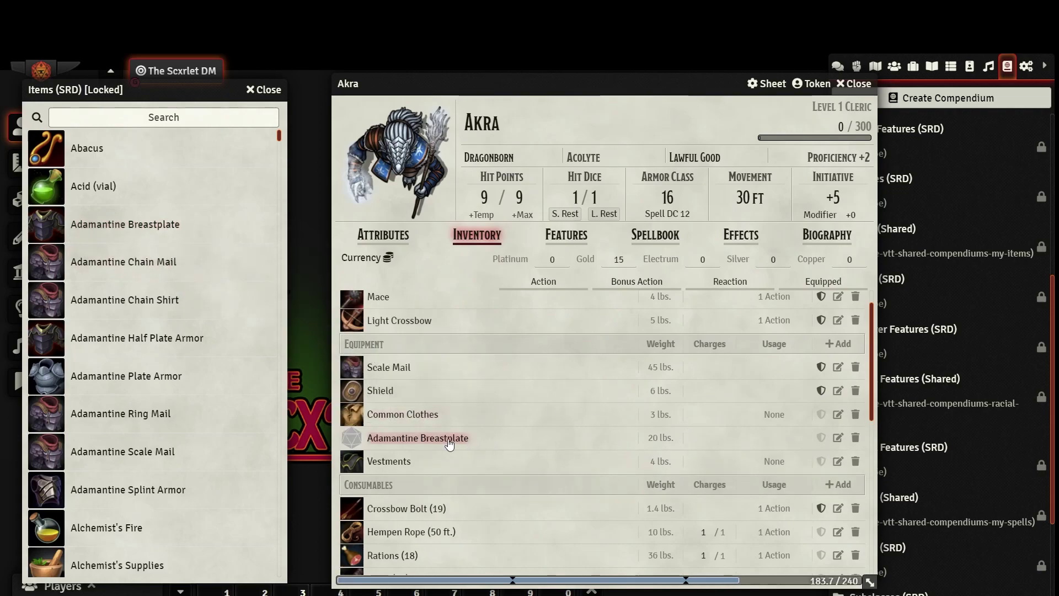
click(820, 368)
click(821, 438)
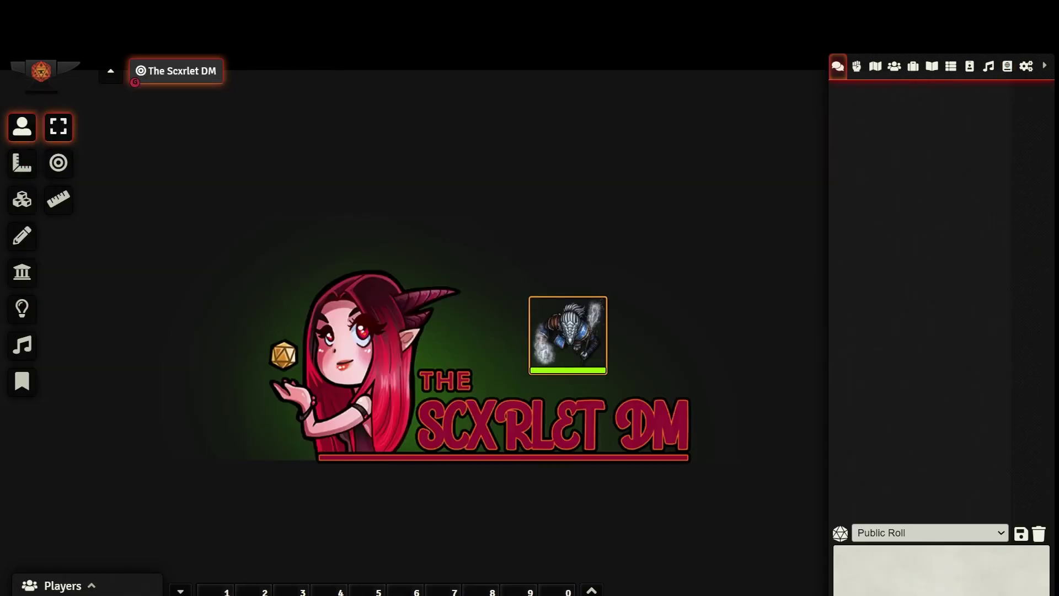